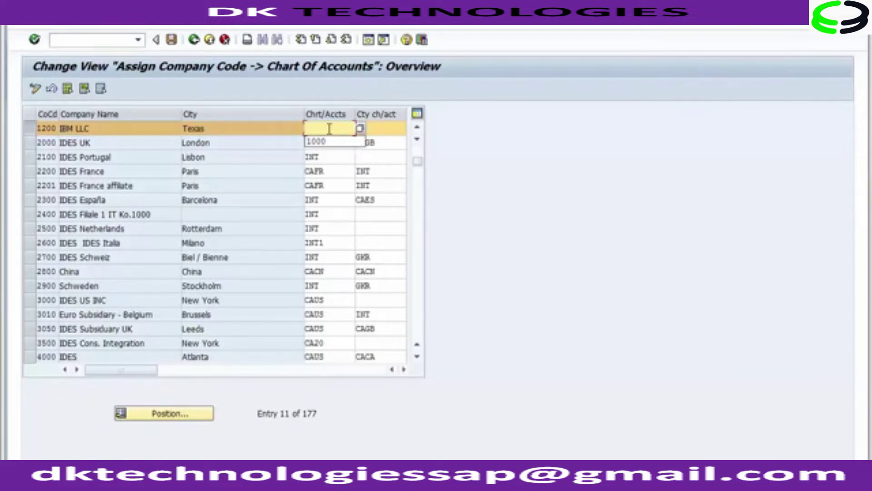
# - Assign chart of accounts 1000 to company code 1200 (IBM LLC) and save it in the FICO Configurations customizing request
pyautogui.click(360, 129)
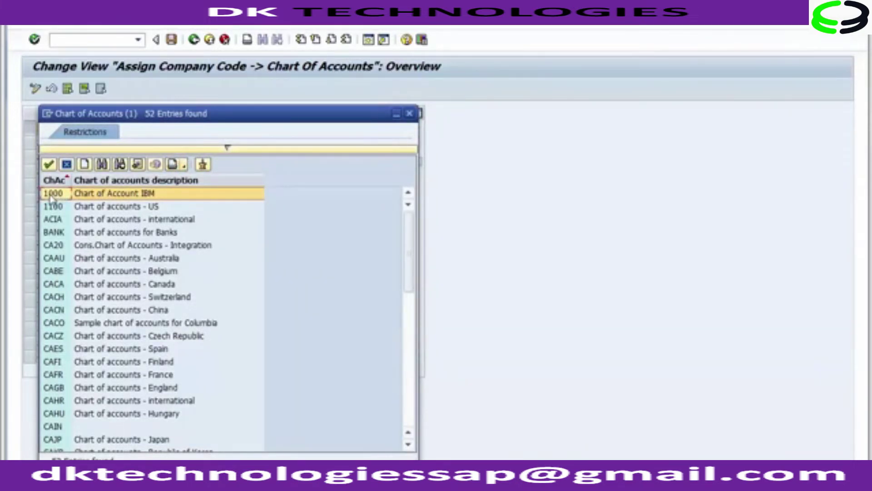
pyautogui.doubleClick(51, 194)
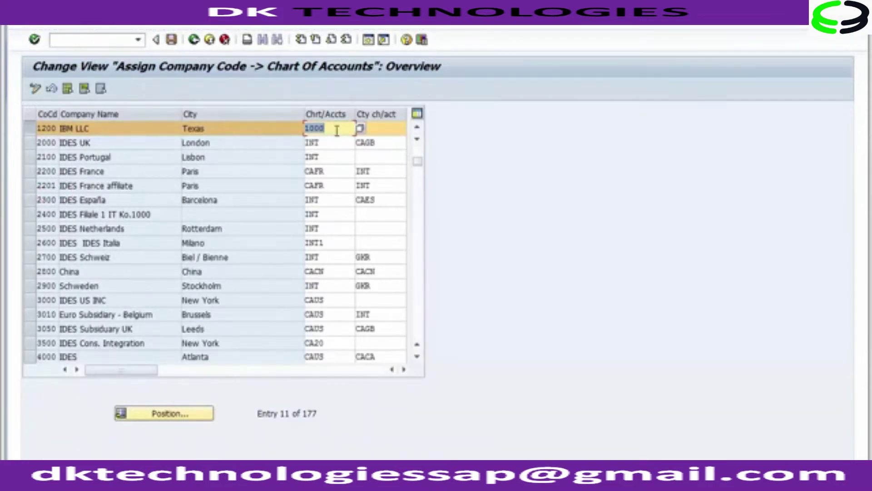
pyautogui.click(172, 44)
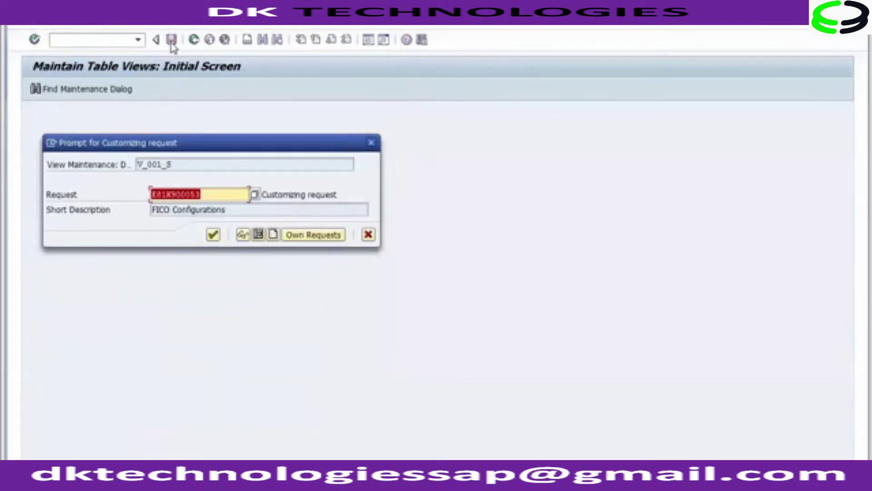
pyautogui.click(213, 235)
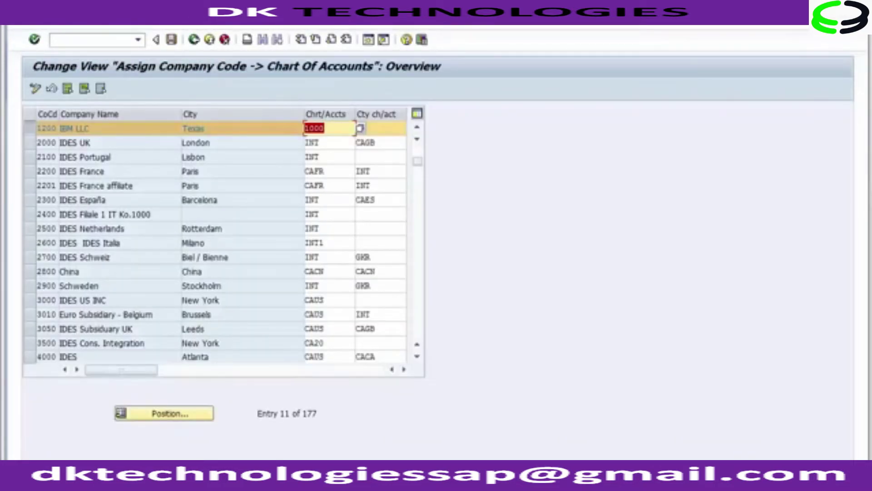
pyautogui.click(35, 132)
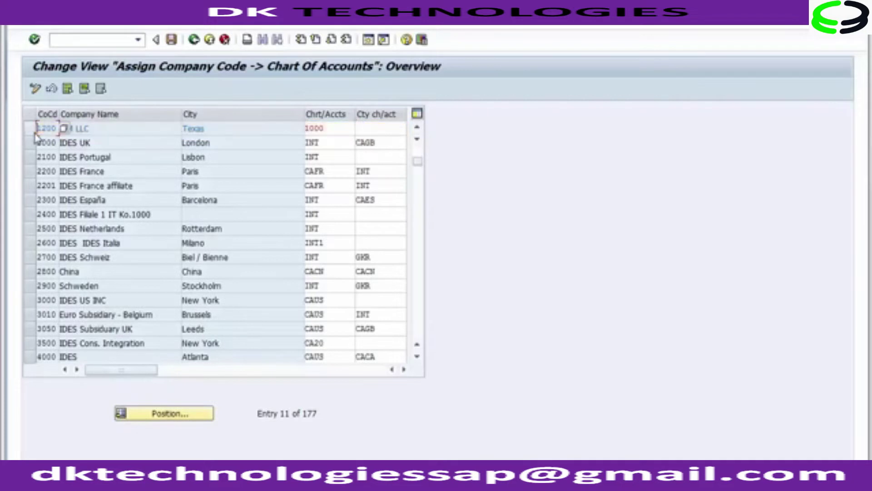
pyautogui.click(335, 127)
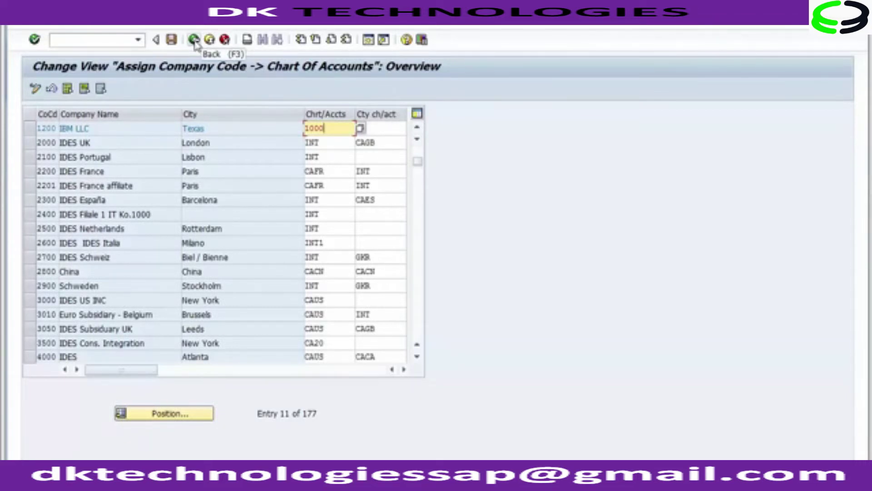
# - Check the PowerPoint slides, try to open the G/L account groups with /nobd4 in SAP, and decline to display the locked data
pyautogui.hotkey('alt', 'Tab')
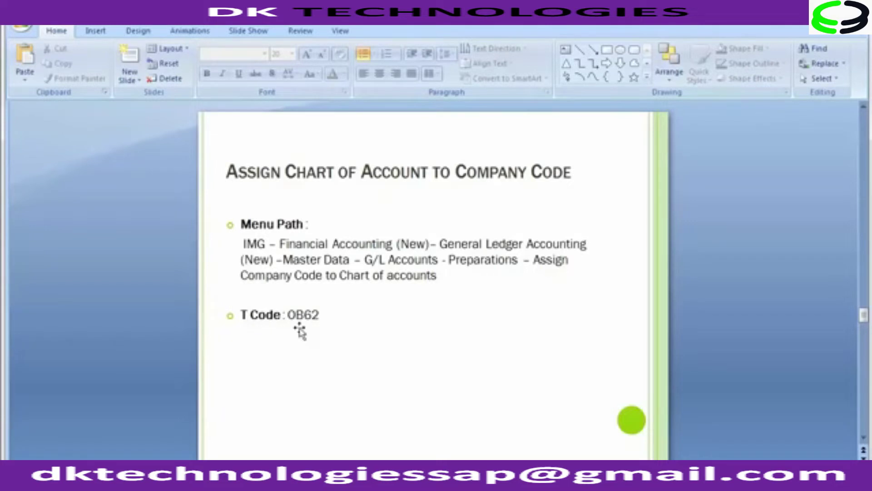
pyautogui.scroll(-1, 300, 331)
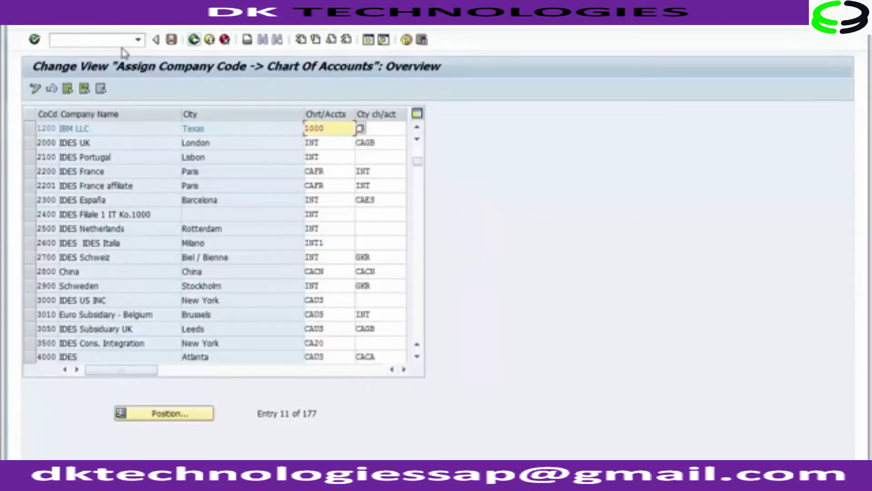
pyautogui.click(112, 41)
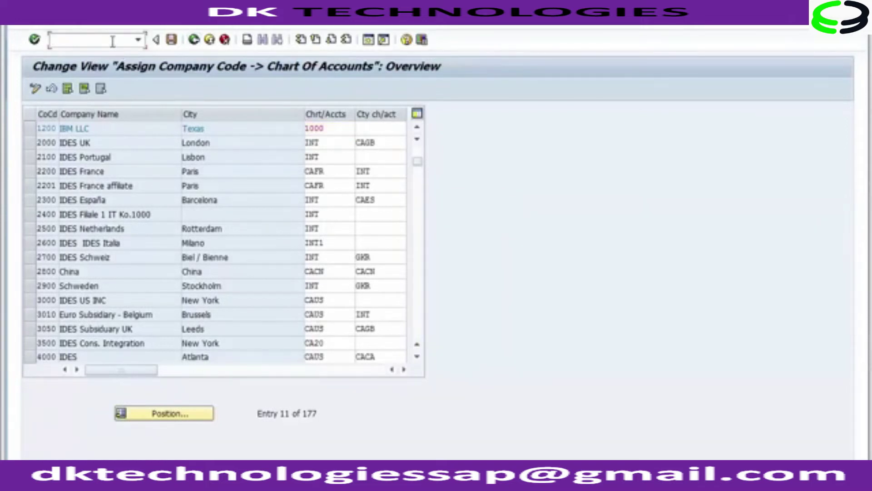
pyautogui.write('/nobd4')
pyautogui.press('Left')
pyautogui.press('Left')
pyautogui.press('Left')
pyautogui.press('Left')
pyautogui.press('Left')
pyautogui.press('Left')
pyautogui.press('Right')
pyautogui.press('Right')
pyautogui.press('Right')
pyautogui.press('Right')
pyautogui.press('Right')
pyautogui.press('Right')
pyautogui.press('Return')
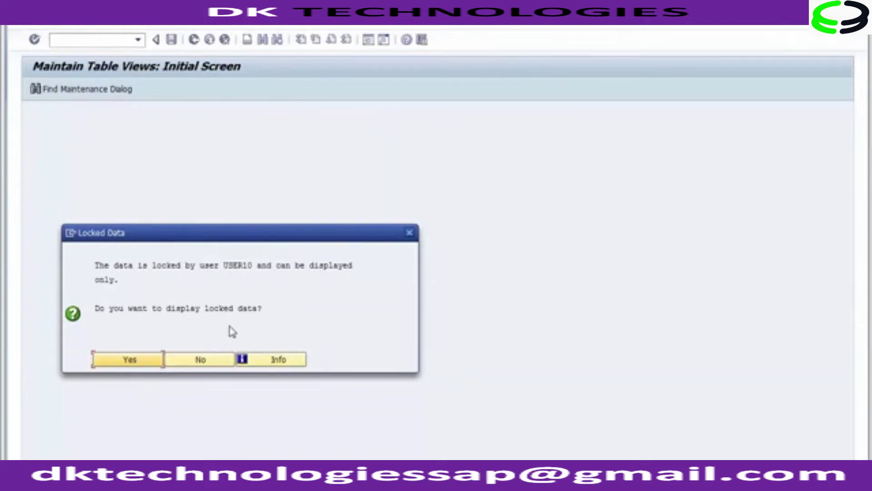
pyautogui.click(200, 360)
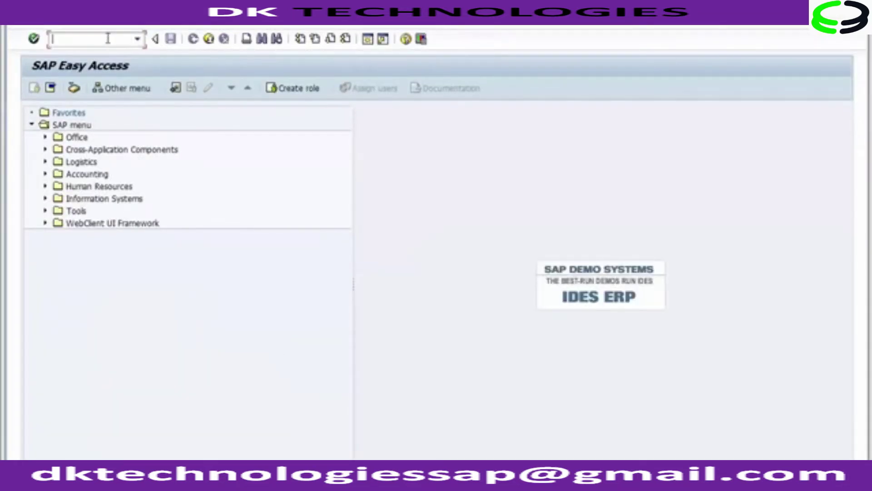
# - Open the G/L account groups overview with transaction OBD4
pyautogui.write('oobd4')
pyautogui.press('BackSpace')
pyautogui.press('BackSpace')
pyautogui.press('BackSpace')
pyautogui.press('BackSpace')
pyautogui.press('BackSpace')
pyautogui.write('obd4')
pyautogui.press('Return')
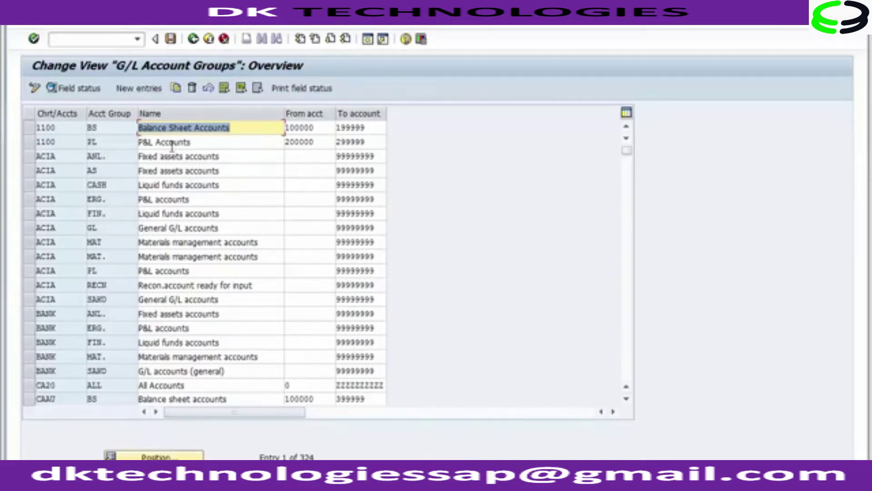
# - Start new entries and add a row with chart of accounts 1000, account group ASST and name Assets
pyautogui.click(139, 89)
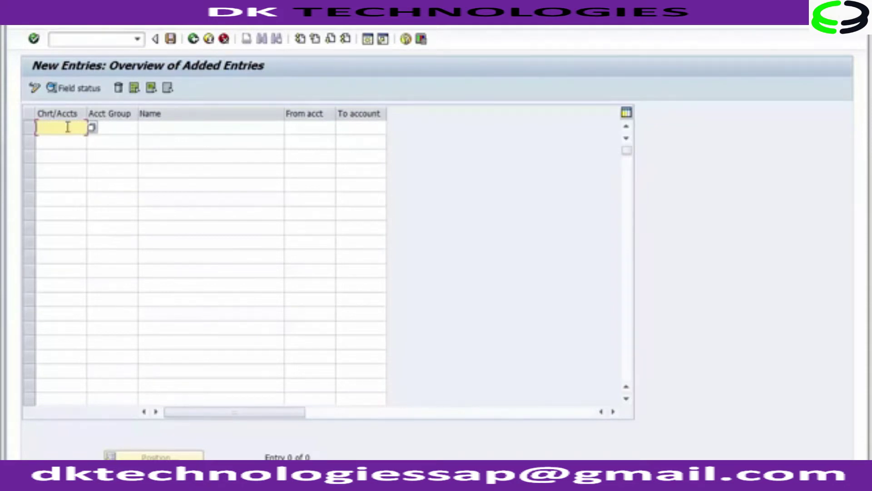
pyautogui.write('1000')
pyautogui.press('Tab')
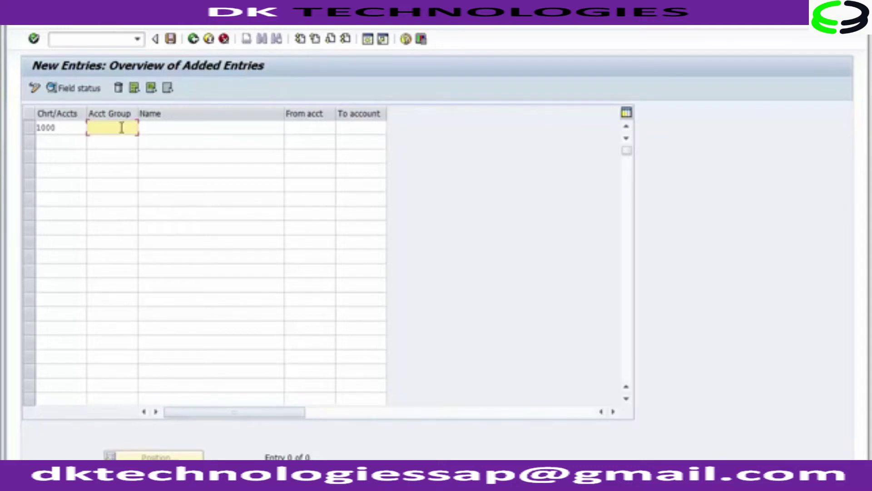
pyautogui.write('A')
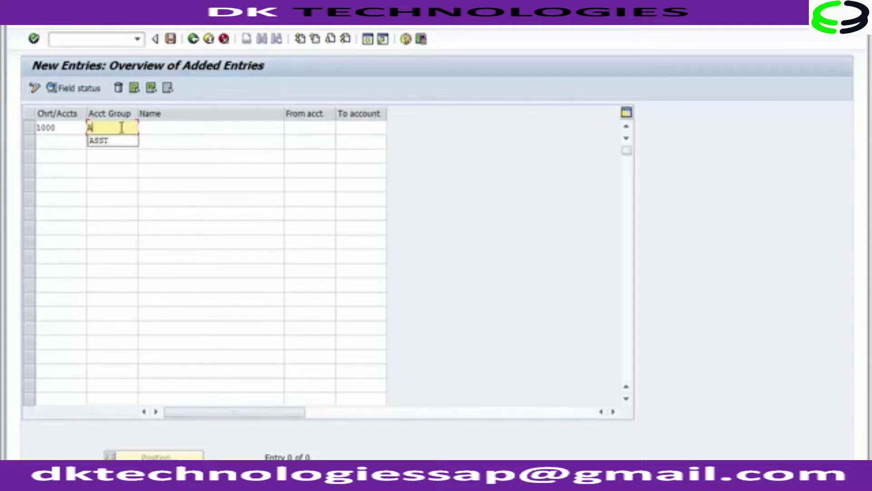
pyautogui.write('SST')
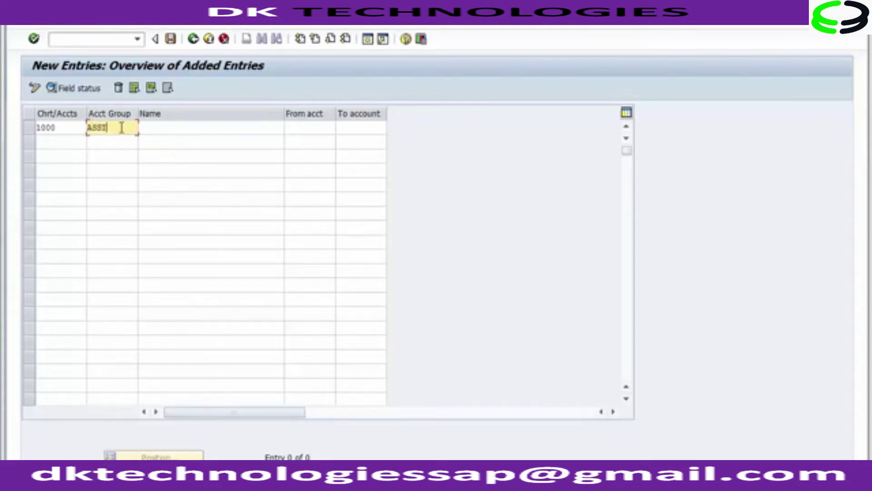
pyautogui.click(153, 128)
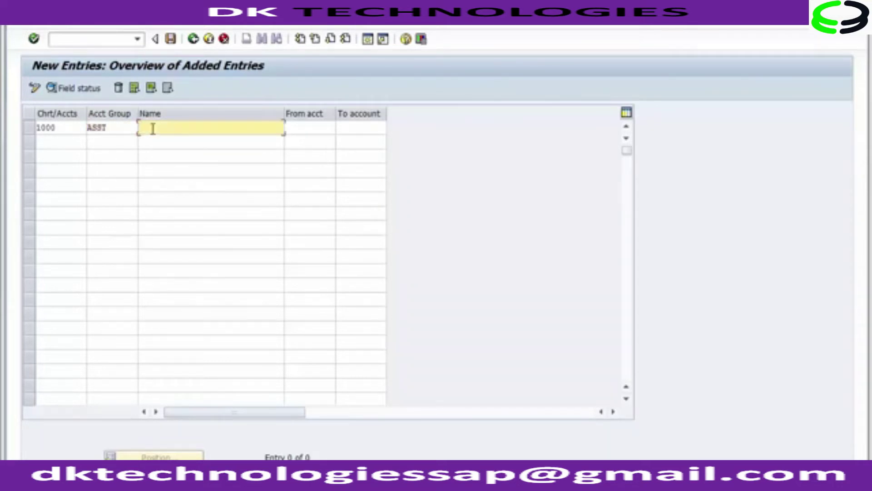
pyautogui.write('Assets')
# - Set the Assets group's account range from 100000 to 199999, as listed on the PowerPoint Account Groups slide
pyautogui.click(301, 133)
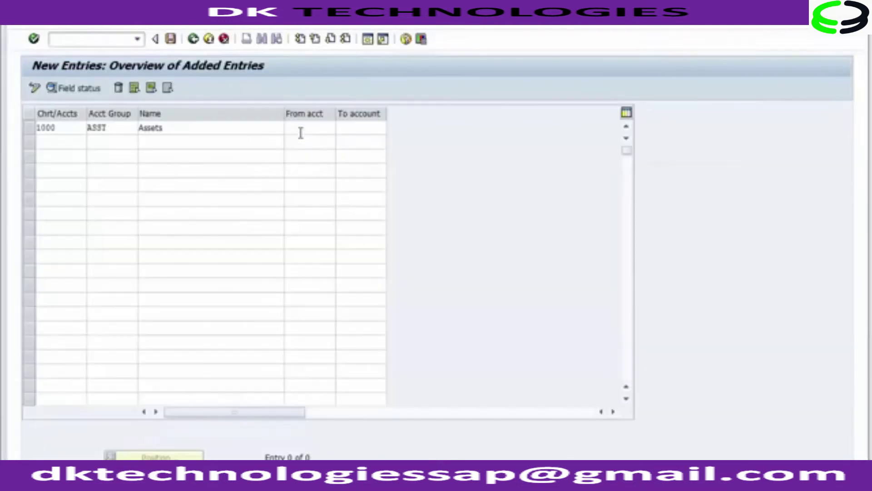
pyautogui.click(301, 131)
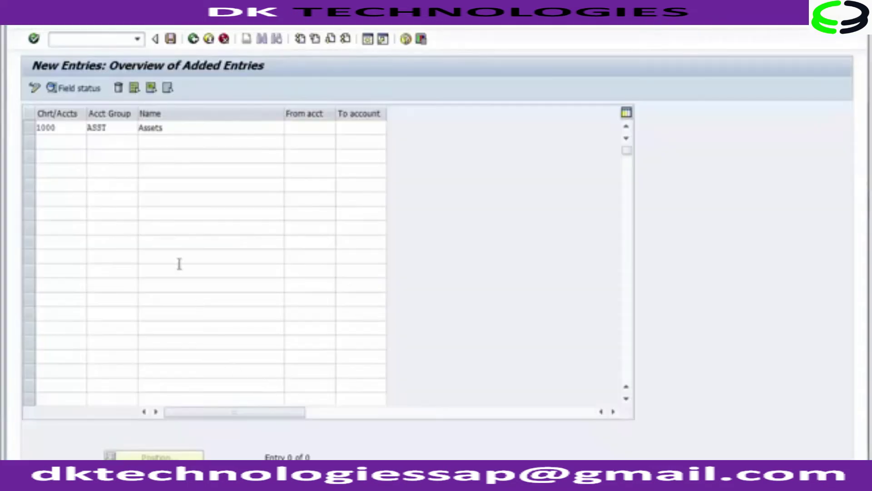
pyautogui.press('Tab')
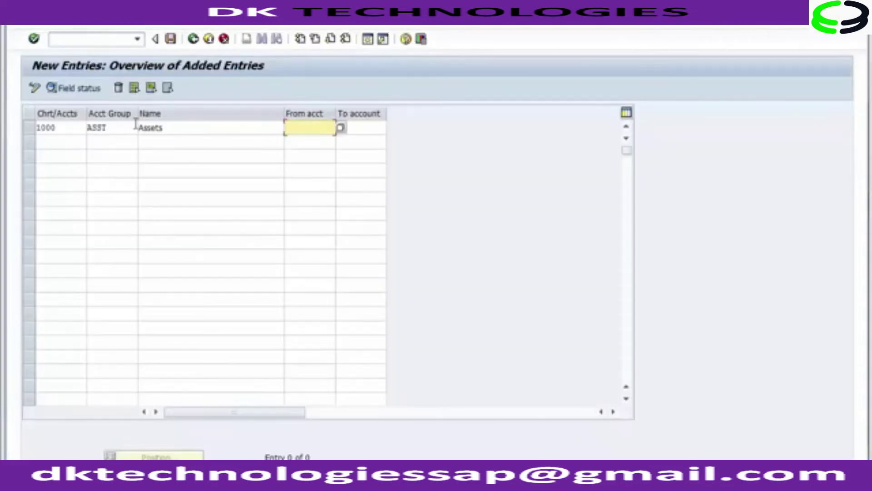
pyautogui.click(170, 130)
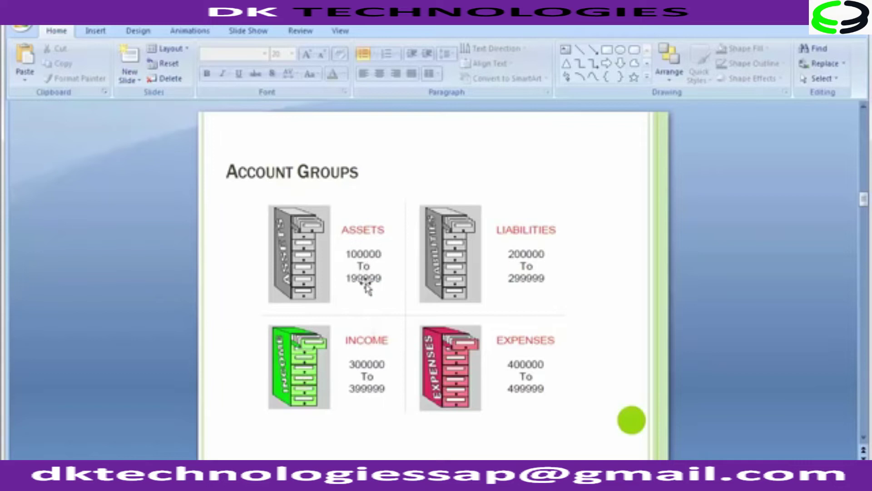
pyautogui.hotkey('alt', 'Tab')
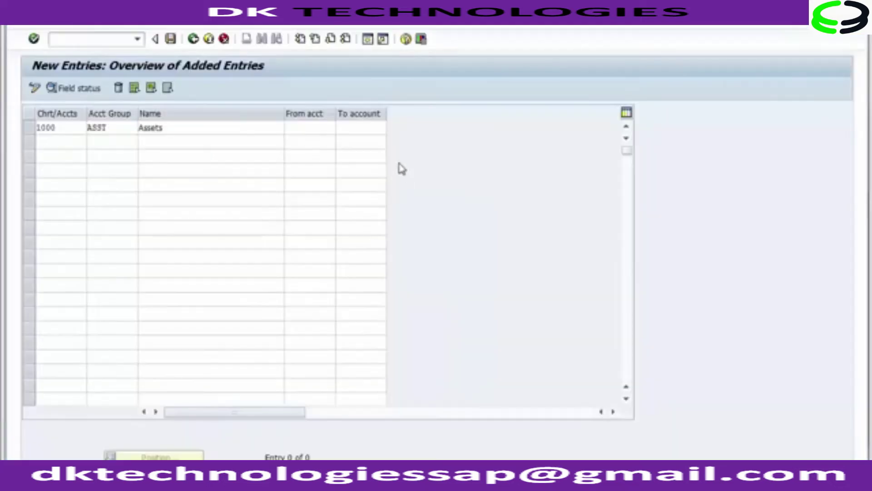
pyautogui.click(322, 130)
pyautogui.write('1')
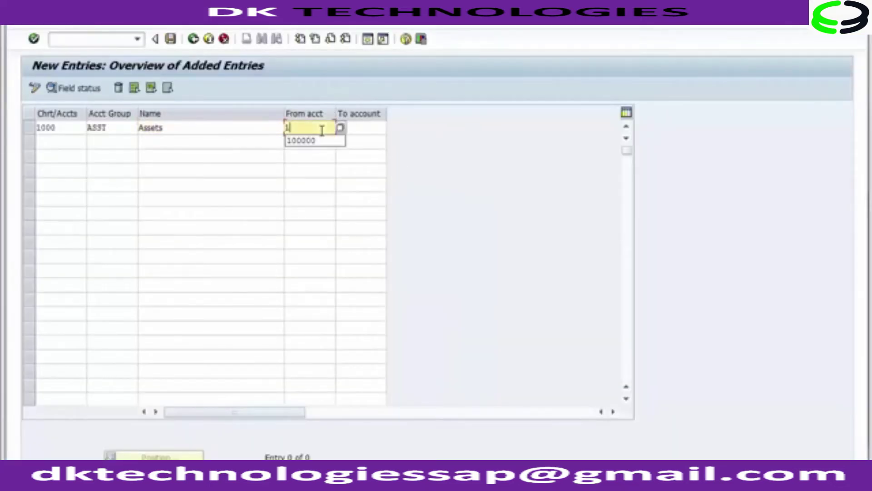
pyautogui.write('00000')
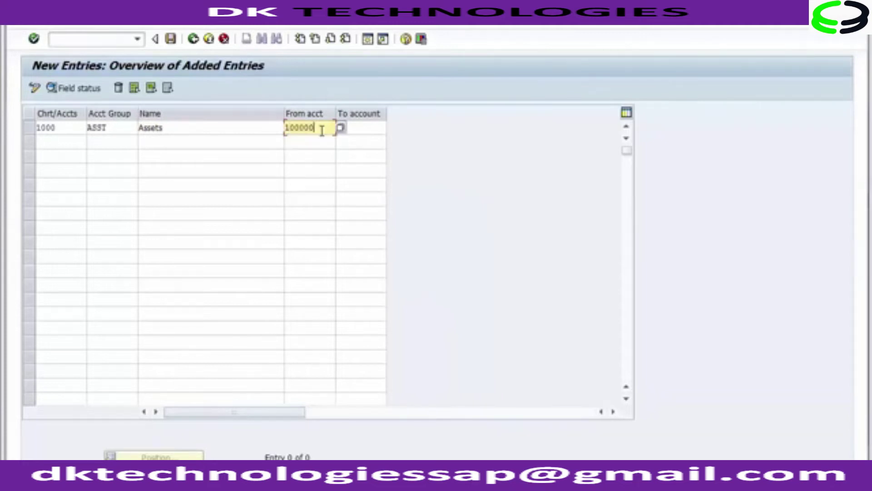
pyautogui.press('Tab')
pyautogui.write('199999')
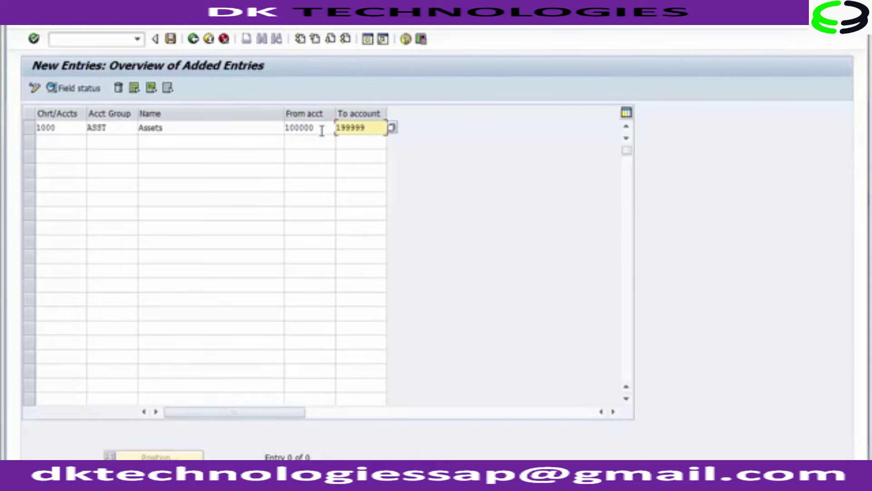
# - Add a second row with chart of accounts 1000, account group LIAB and name Liablities
pyautogui.click(58, 143)
pyautogui.write('1000')
pyautogui.press('Tab')
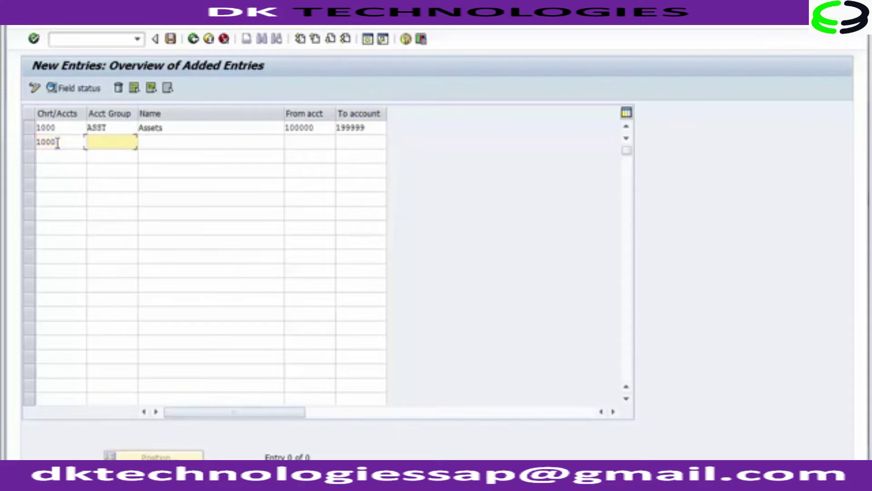
pyautogui.write('L')
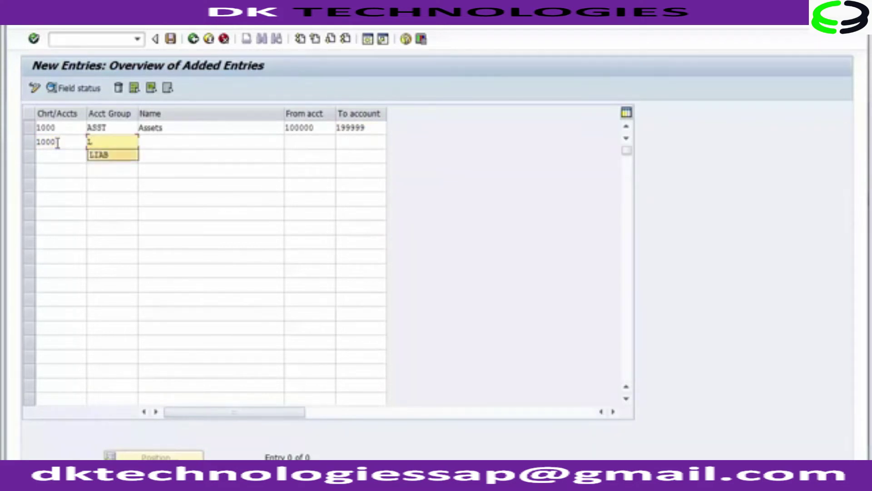
pyautogui.write('IAB')
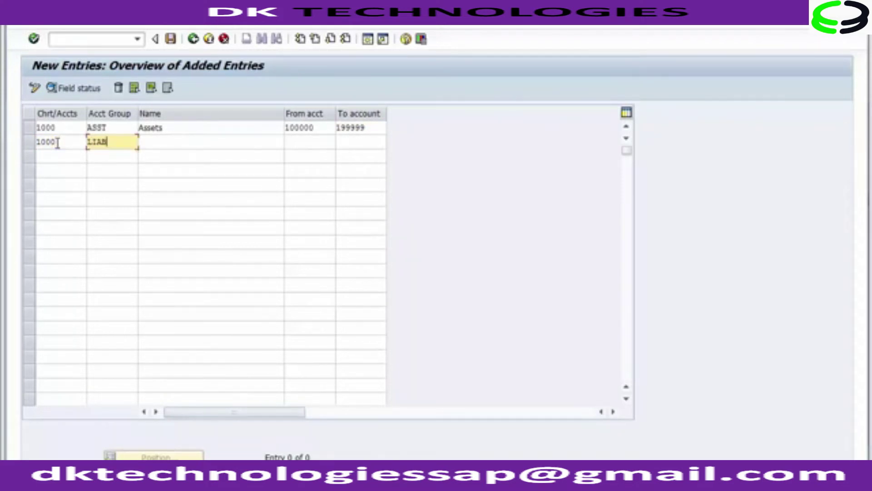
pyautogui.click(154, 143)
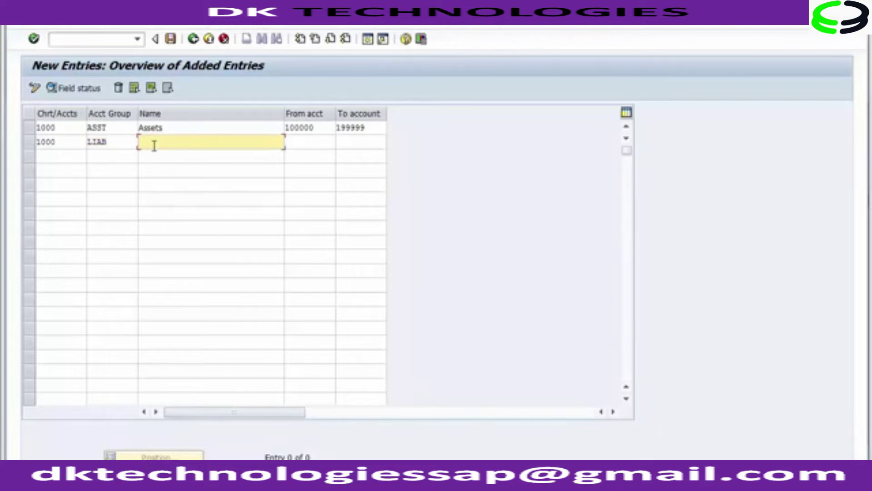
pyautogui.write('l')
pyautogui.press('Down')
pyautogui.press('Return')
# - Set the LIAB group's account range from 200000 to 299999, consulting the Account Groups slide in PowerPoint
pyautogui.click(312, 142)
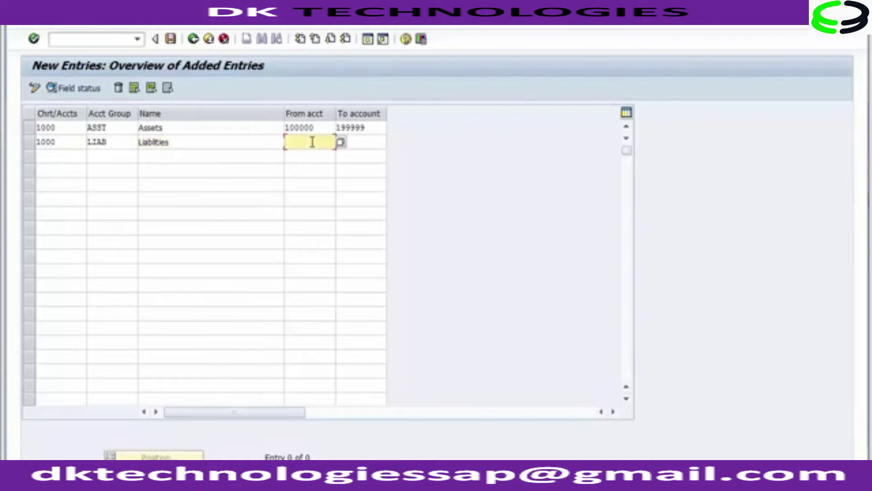
pyautogui.hotkey('alt', 'Tab')
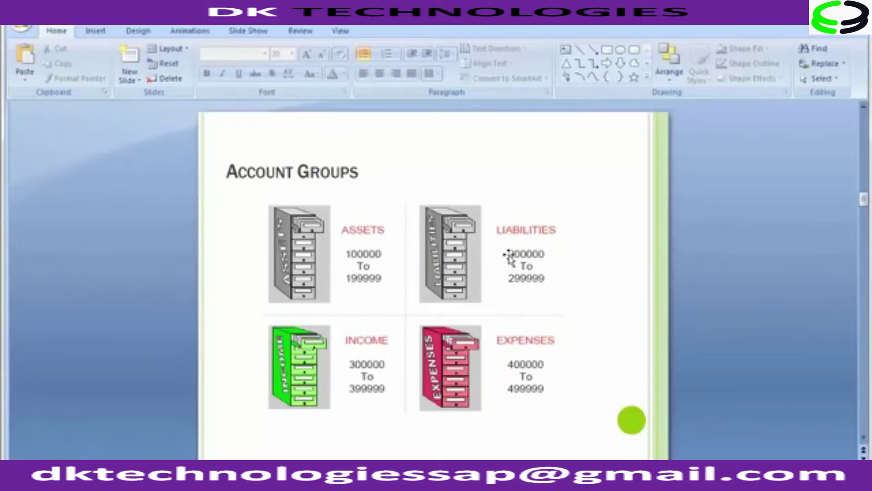
pyautogui.hotkey('alt', 'Tab')
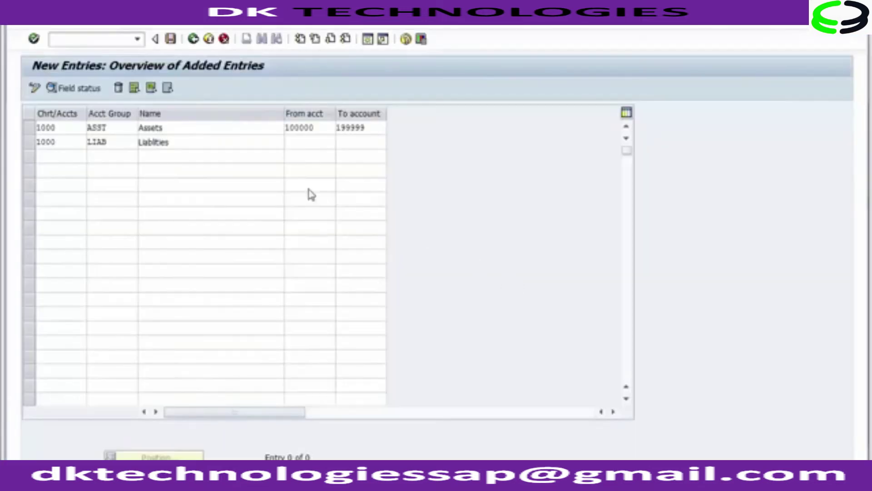
pyautogui.click(294, 143)
pyautogui.write('200000')
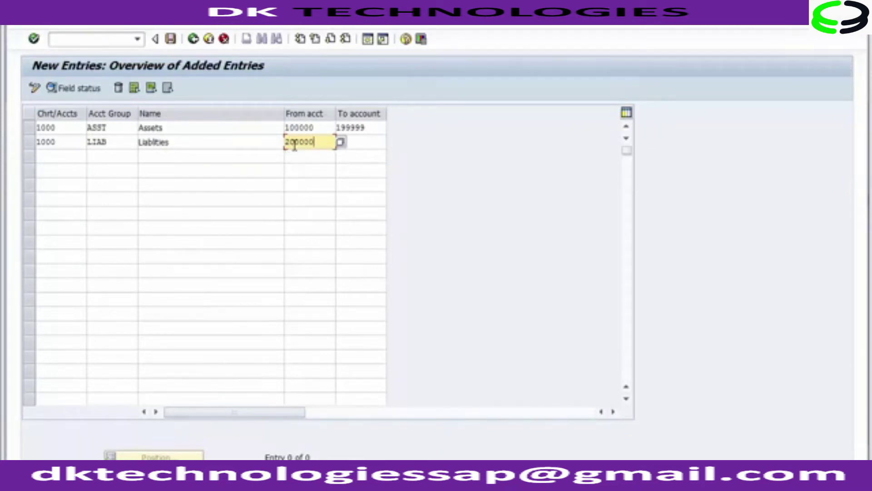
pyautogui.press('Tab')
pyautogui.write('29999')
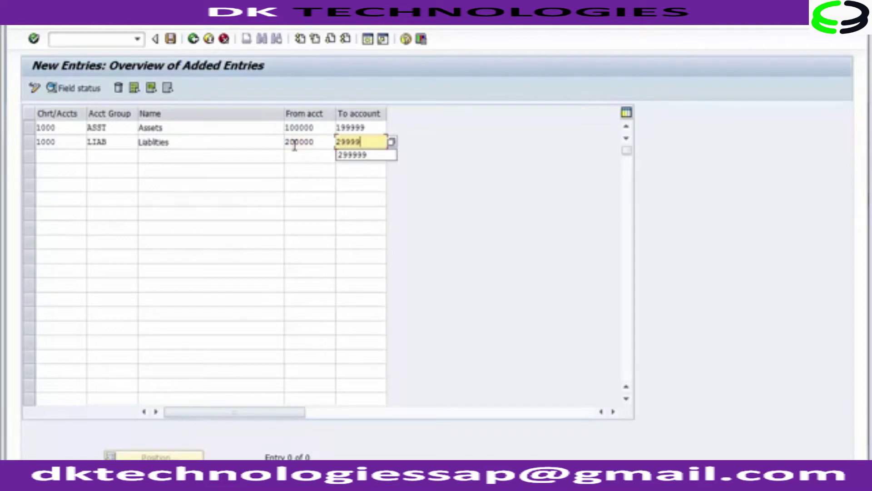
pyautogui.write('9')
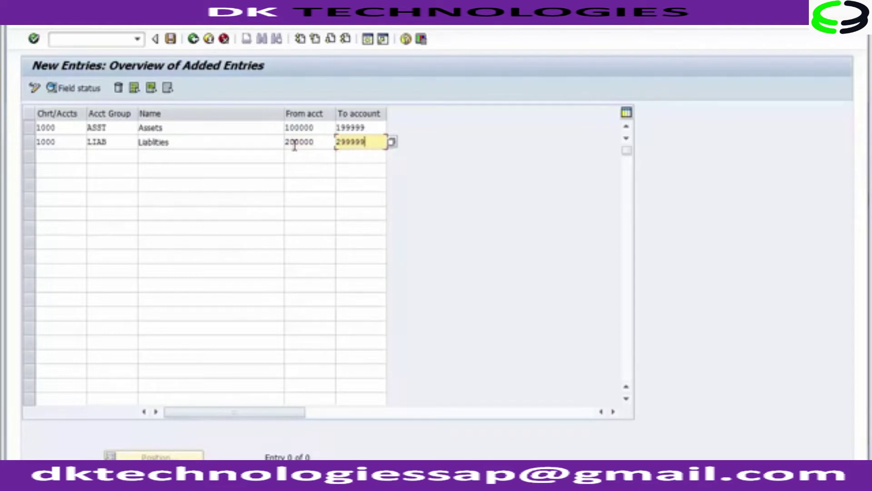
# - Add a third row with chart of accounts 1000, account group INCM and name Income
pyautogui.click(81, 161)
pyautogui.write('1000')
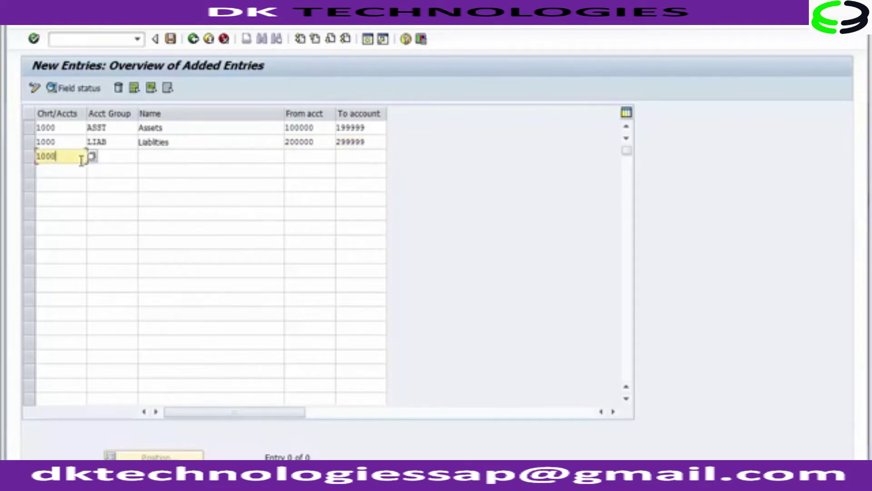
pyautogui.press('Tab')
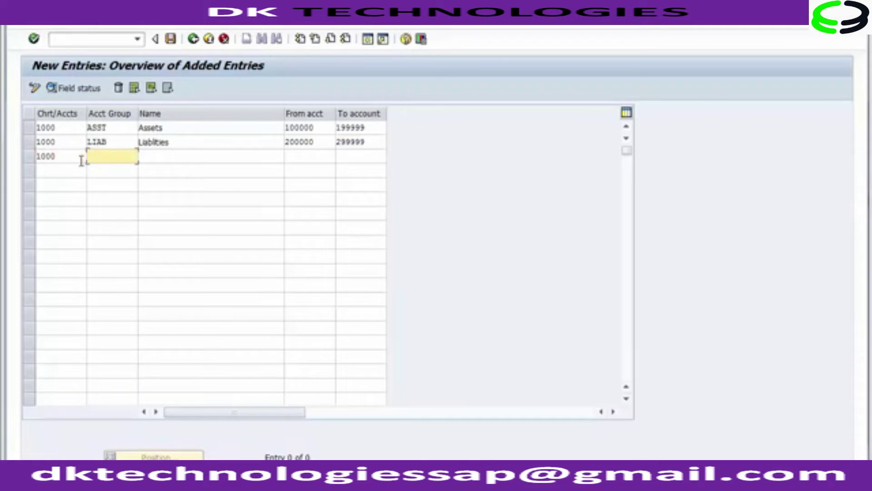
pyautogui.write('In')
pyautogui.press('Down')
pyautogui.press('Tab')
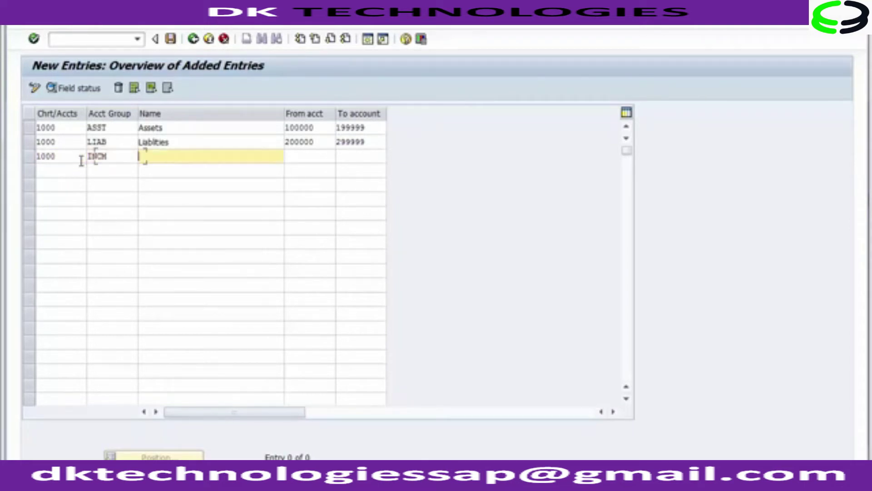
pyautogui.write('In')
pyautogui.press('Down')
pyautogui.press('Tab')
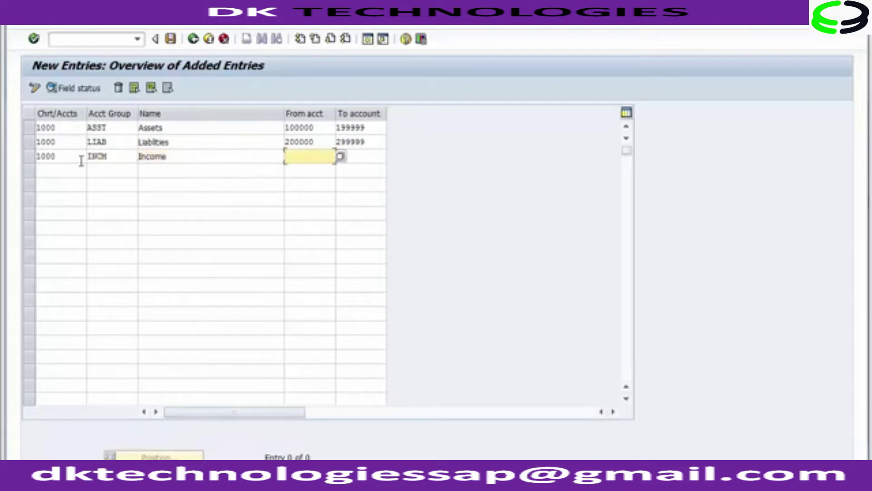
# - Set the Income group's account range from 300000 to 399999, consulting the Account Groups slide in PowerPoint
pyautogui.hotkey('alt', 'Tab')
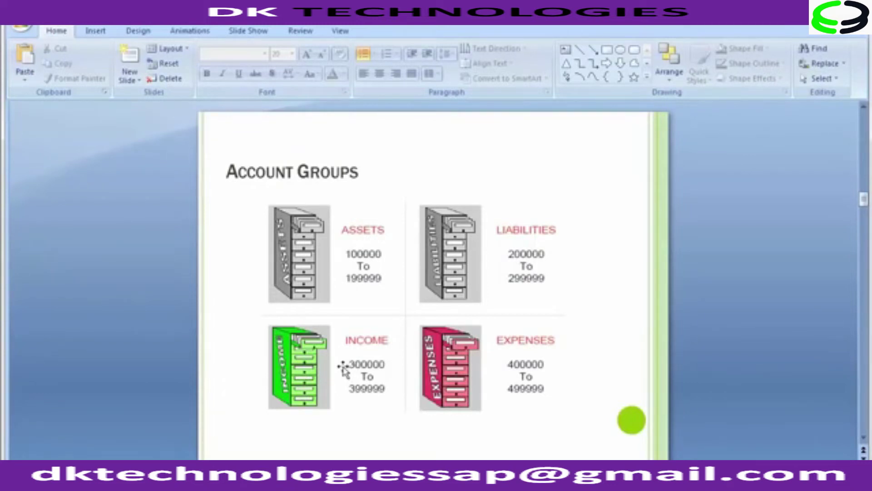
pyautogui.hotkey('alt', 'Tab')
pyautogui.write('3')
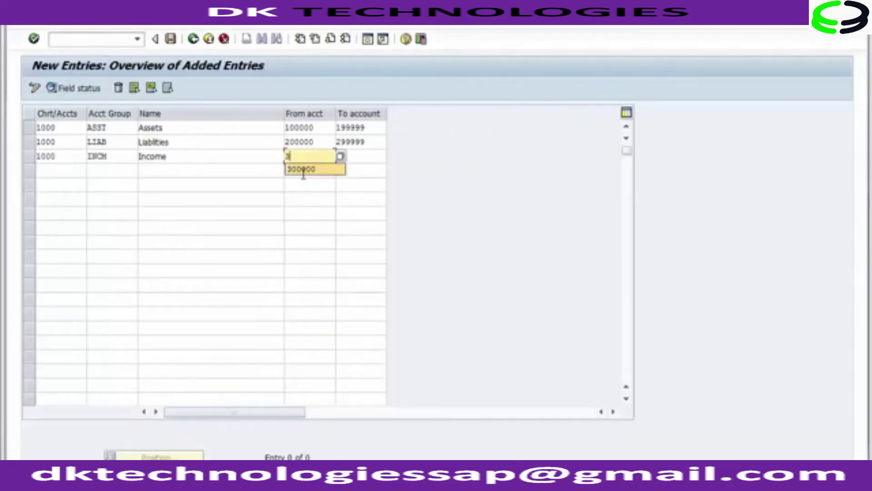
pyautogui.write('00')
pyautogui.click(303, 171)
pyautogui.press('Tab')
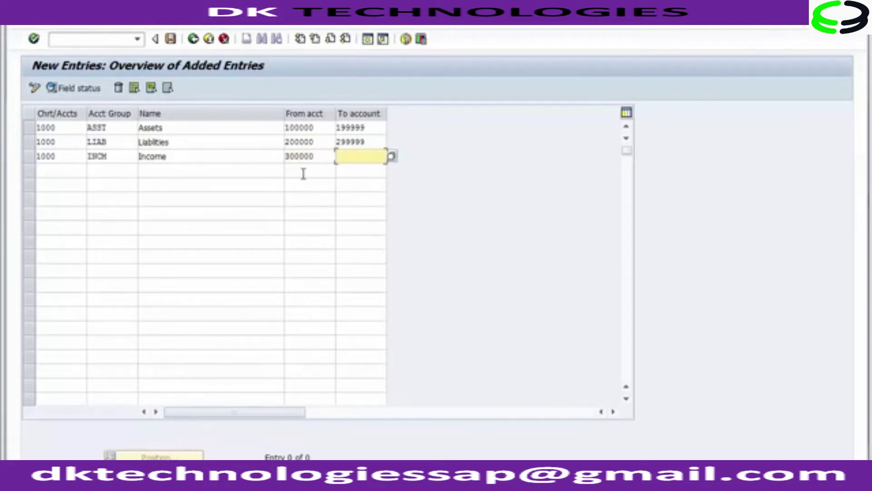
pyautogui.write('399999')
# - Add a fourth row with chart of accounts 1000, account group EXPS and name Expenses
pyautogui.click(71, 169)
pyautogui.write('1000')
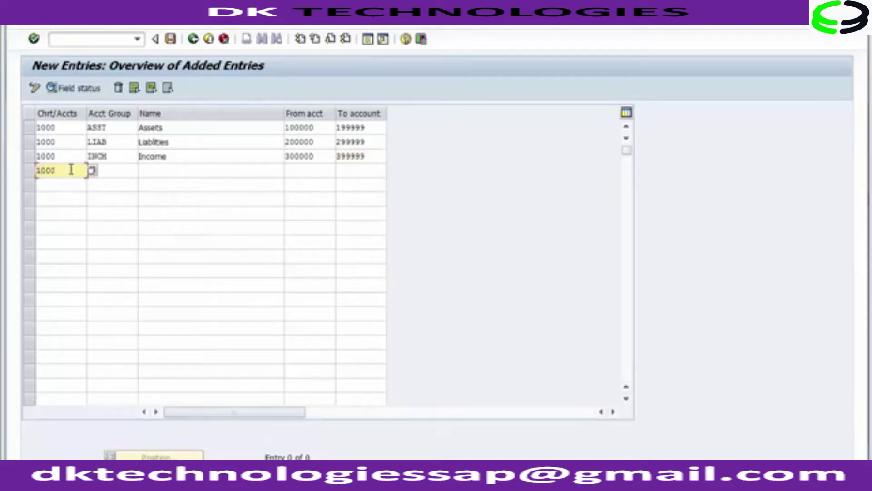
pyautogui.press('Tab')
pyautogui.write('EXPS')
pyautogui.press('Tab')
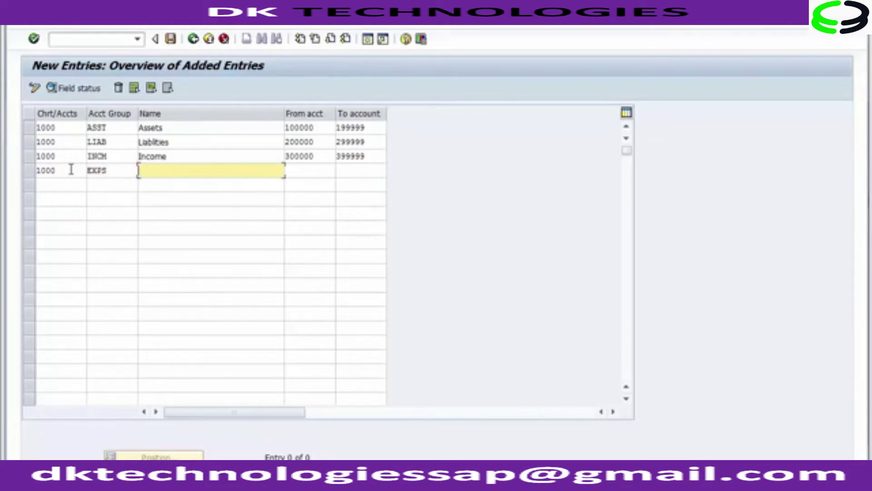
pyautogui.write('Ex')
pyautogui.write('enses')
pyautogui.press('BackSpace')
pyautogui.press('BackSpace')
pyautogui.press('BackSpace')
pyautogui.press('BackSpace')
pyautogui.press('BackSpace')
pyautogui.write('p')
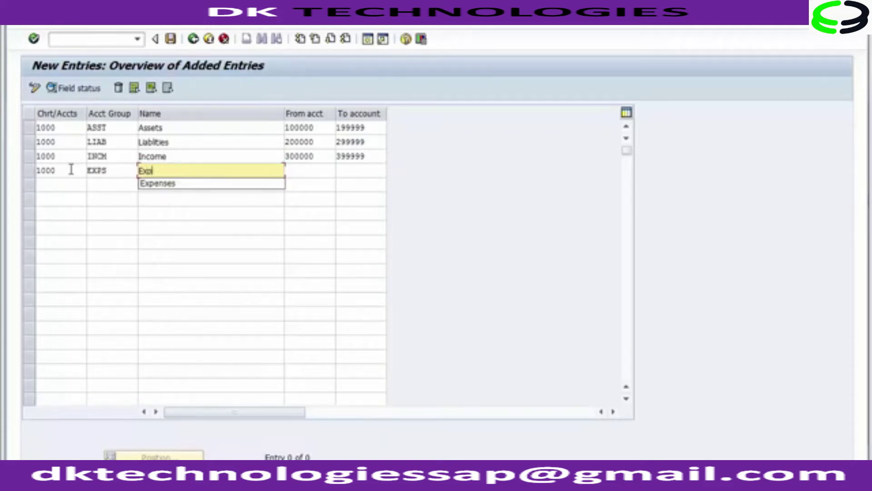
pyautogui.write('enses')
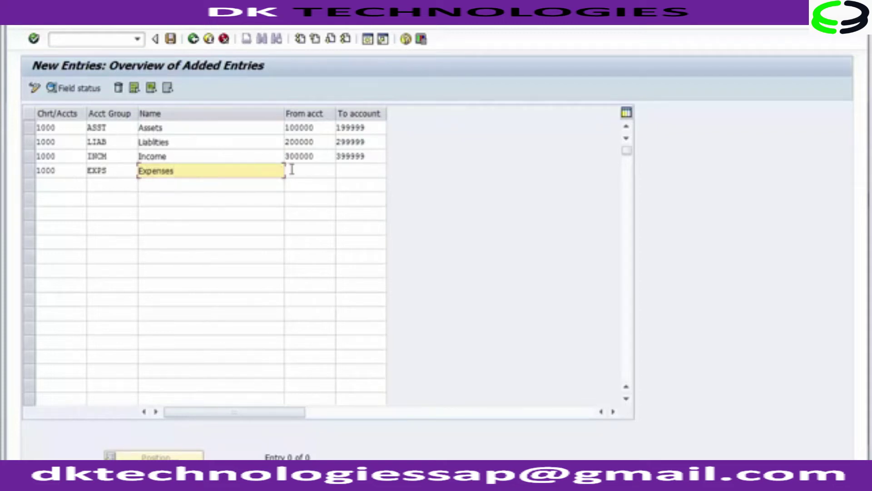
# - Set the Expenses group's account range from 400000 to 499999
pyautogui.click(295, 169)
pyautogui.write('40')
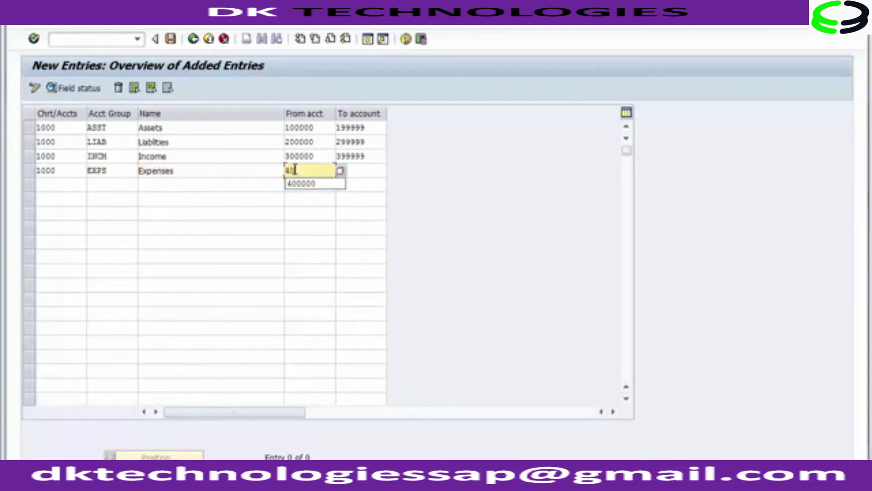
pyautogui.write('0000')
pyautogui.press('Tab')
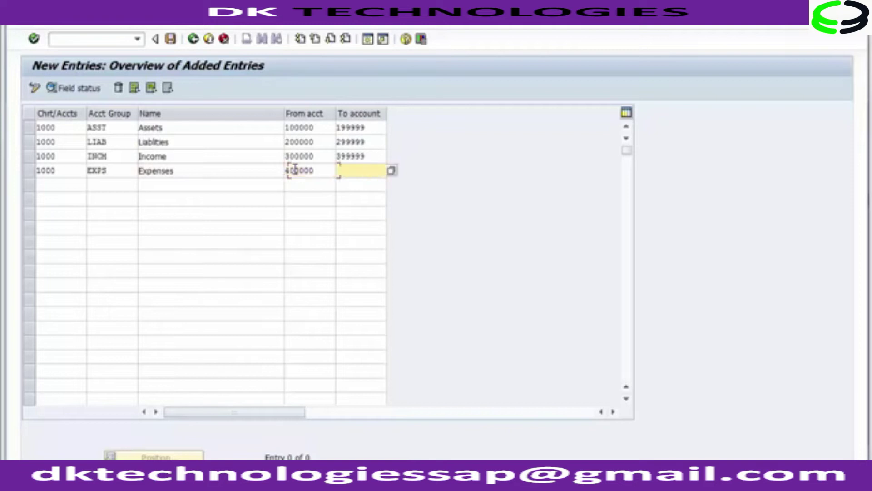
pyautogui.write('499999')
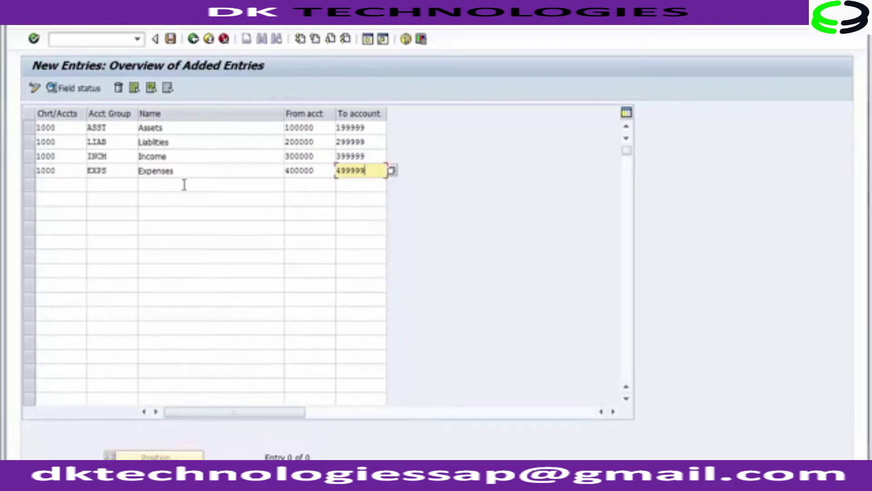
# - Save the four account groups under the FICO Configurations customizing request and go back to SAP Easy Access
pyautogui.click(171, 40)
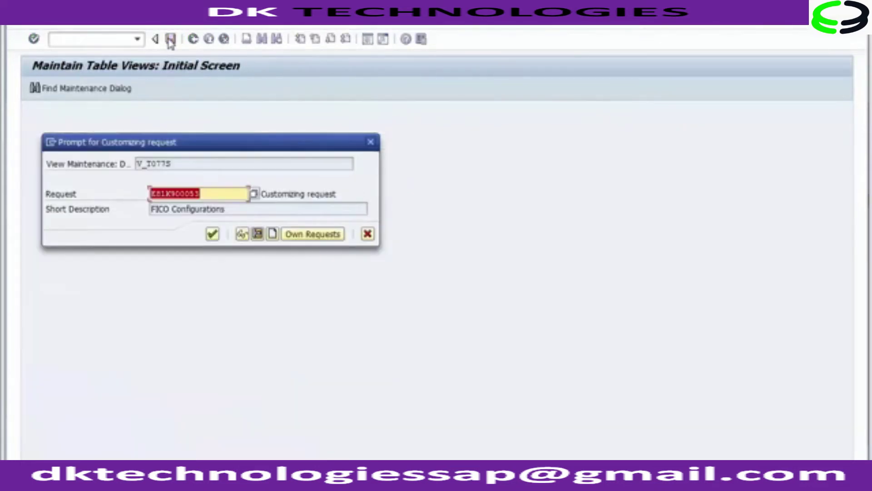
pyautogui.click(213, 234)
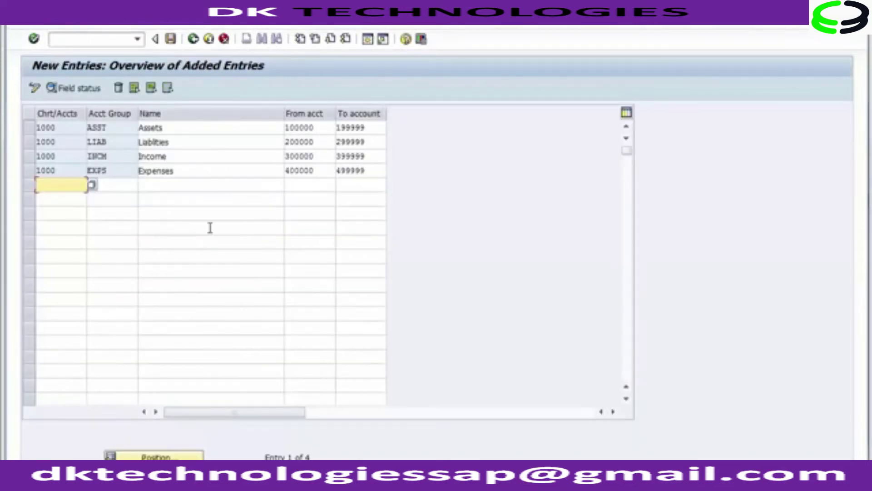
pyautogui.hotkey('alt', 'Tab')
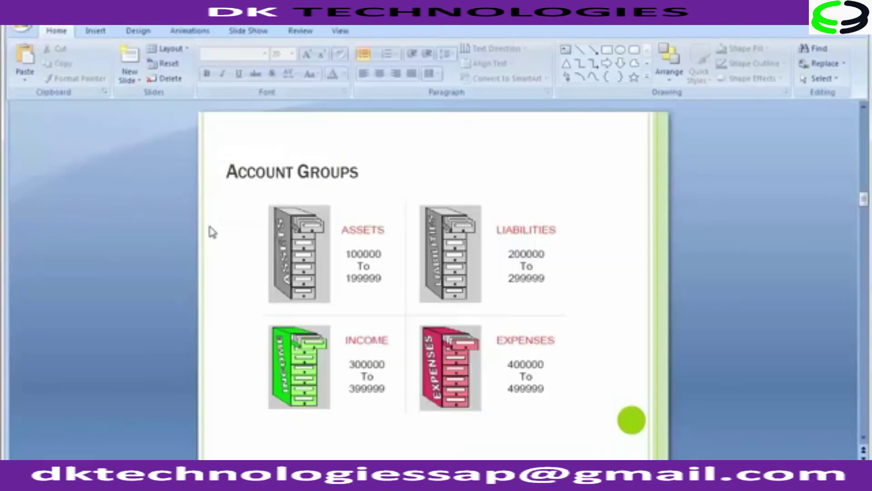
pyautogui.hotkey('alt', 'Tab')
pyautogui.hotkey('alt', 'Tab')
pyautogui.hotkey('alt', 'Tab')
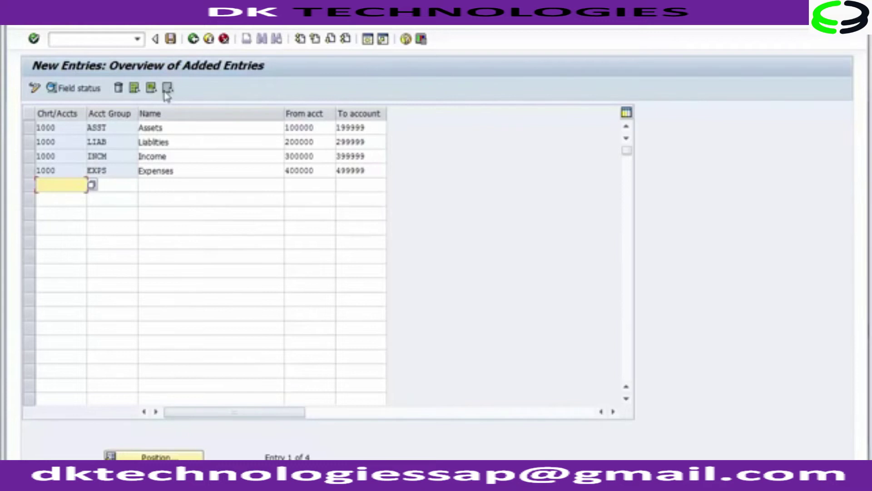
pyautogui.click(192, 39)
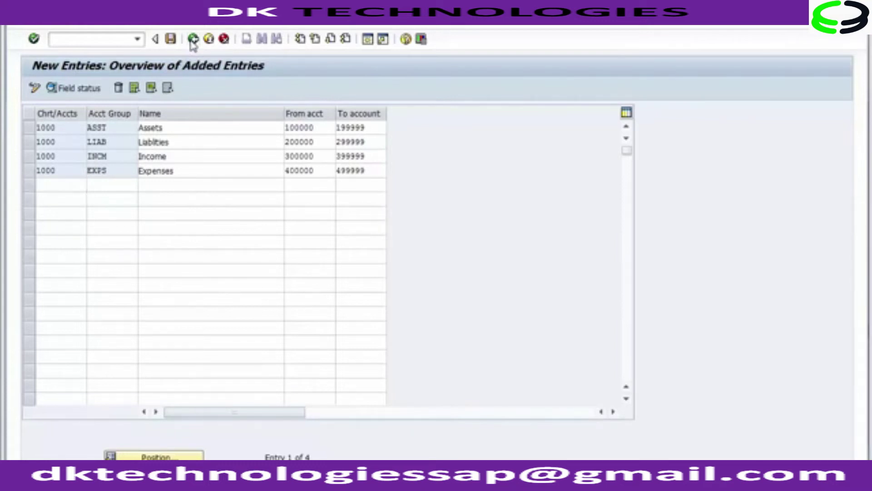
pyautogui.click(193, 39)
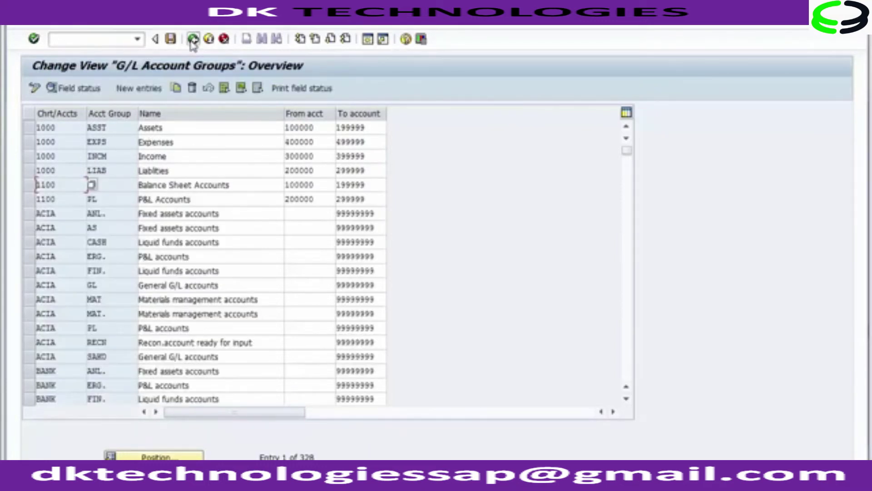
pyautogui.click(193, 39)
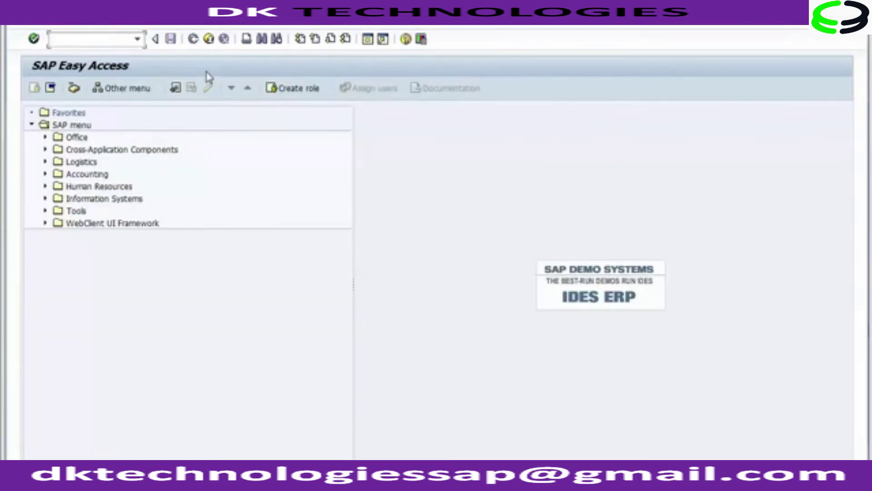
# - Switch to PowerPoint and bring up the Create Account Group slide with its menu path and transaction code
pyautogui.hotkey('alt', 'Tab')
pyautogui.press('pagedown')
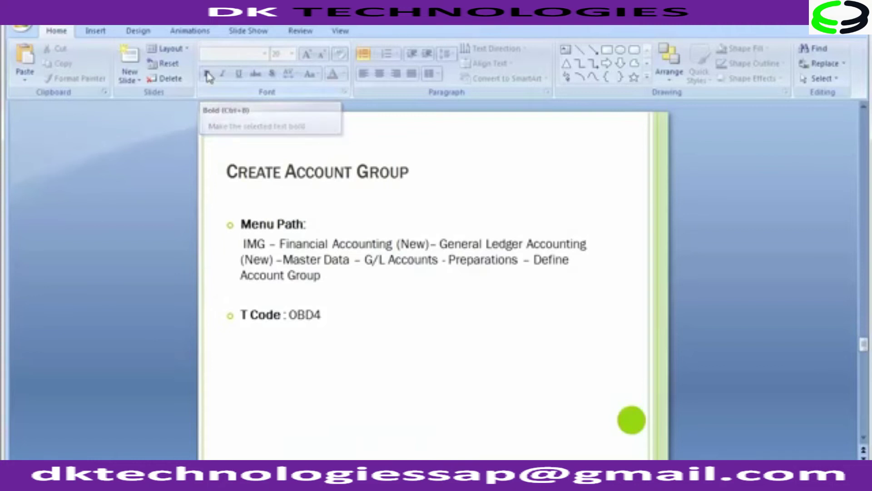
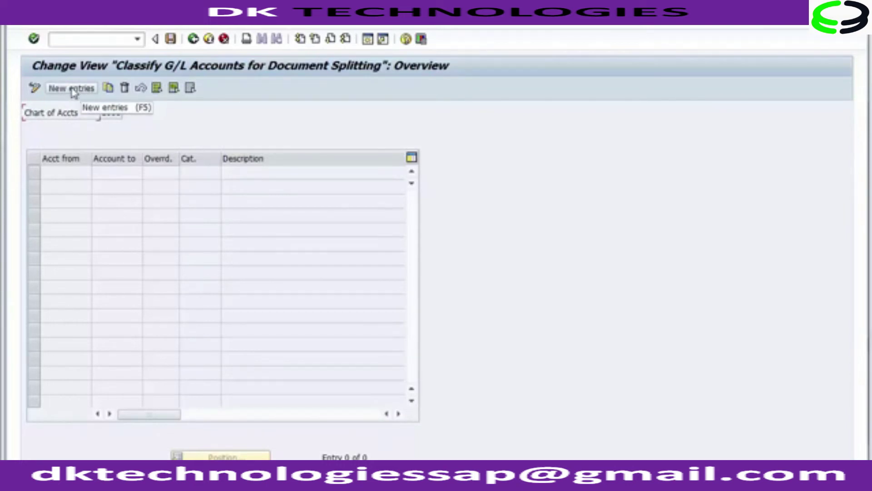
# - Start new entries in Classify G/L Accounts for Document Splitting for chart of accounts 1000, and open an additional SAP session
pyautogui.click(73, 89)
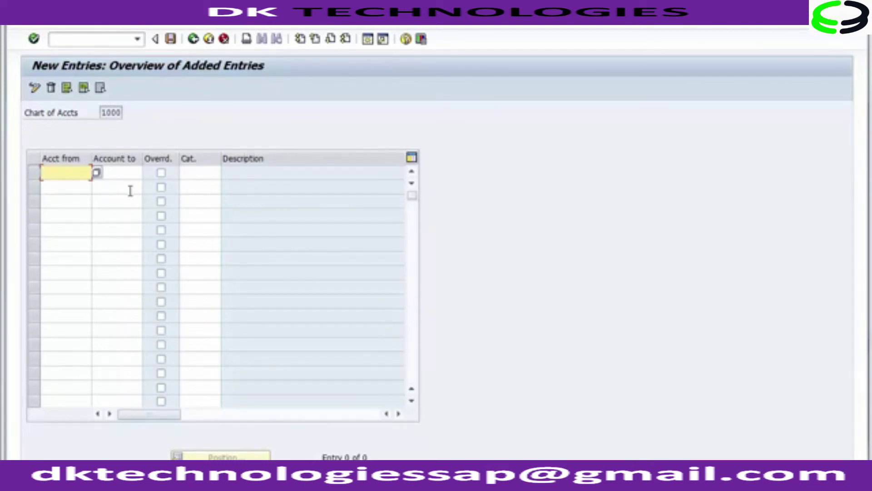
pyautogui.click(90, 44)
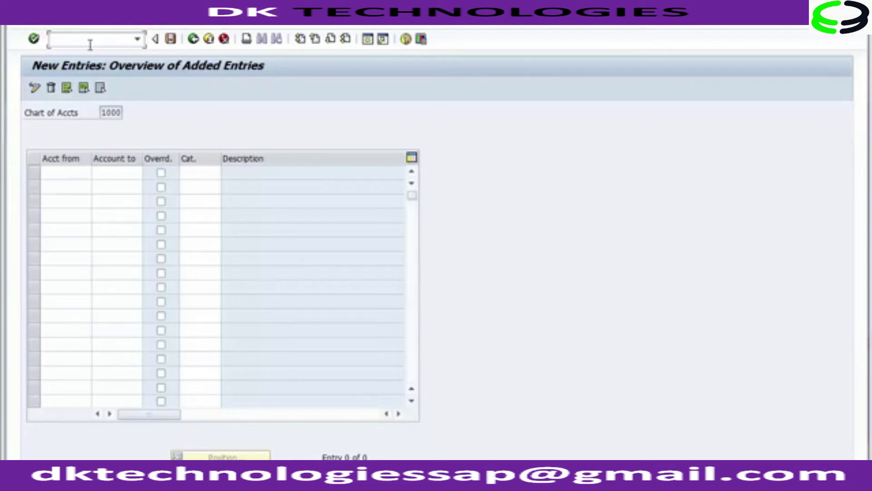
pyautogui.click(369, 46)
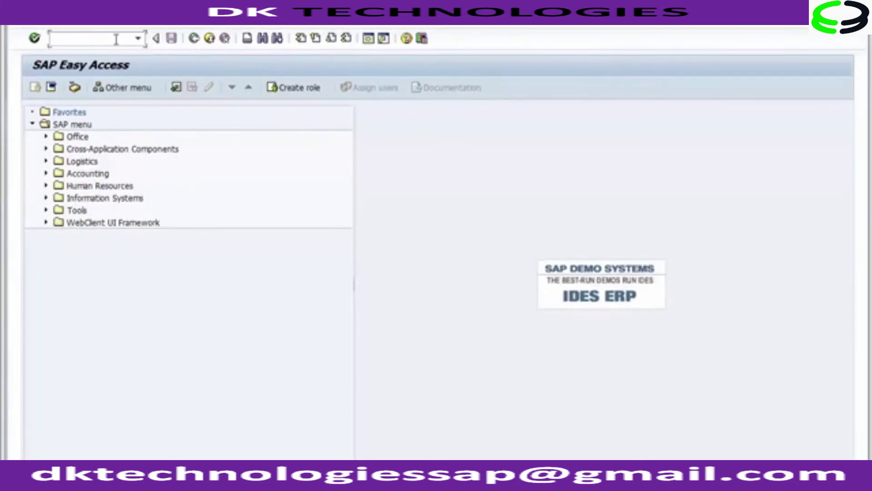
# - Try to run transaction obd4 in the new session
pyautogui.write('obd4')
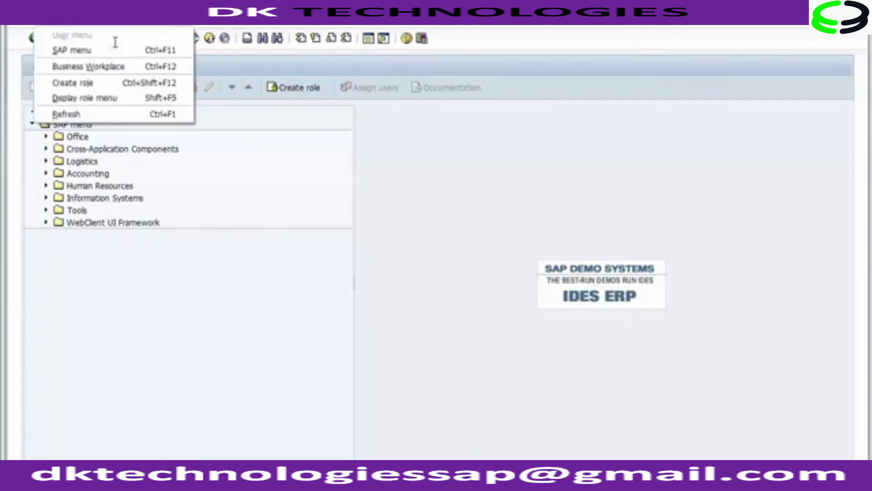
pyautogui.press('Return')
pyautogui.hotkey('alt', 'Tab')
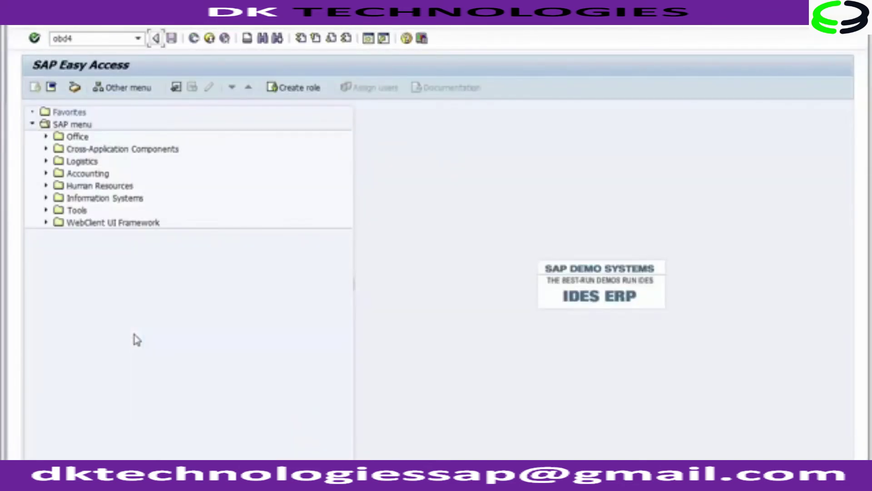
# - Check the transaction code on the Create Account Group slide in PowerPoint
pyautogui.hotkey('alt', 'Tab')
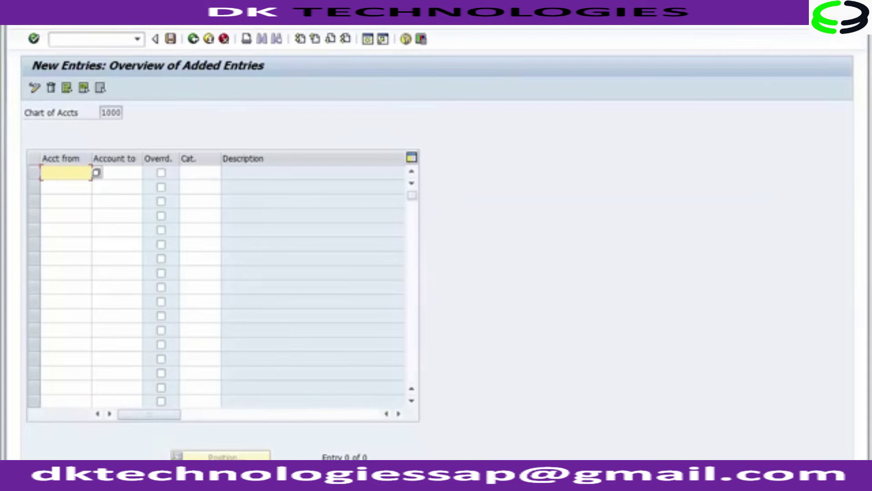
pyautogui.hotkey('alt', 'Tab')
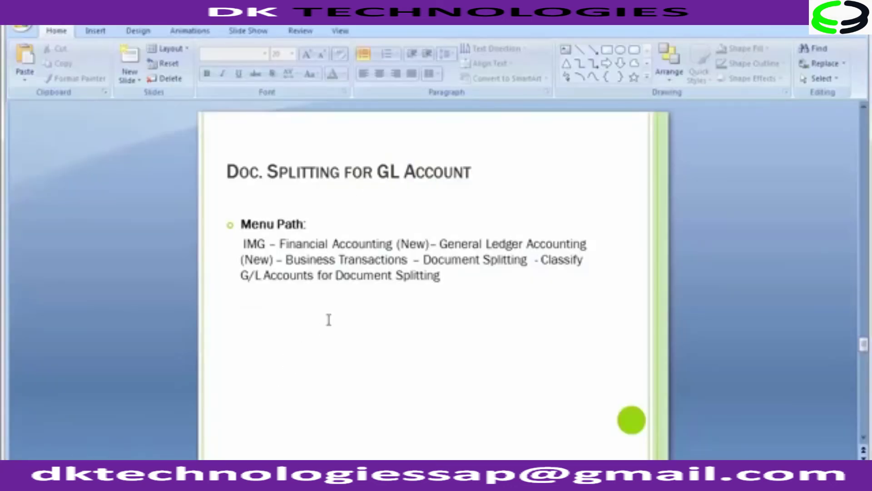
pyautogui.scroll(1, 329, 320)
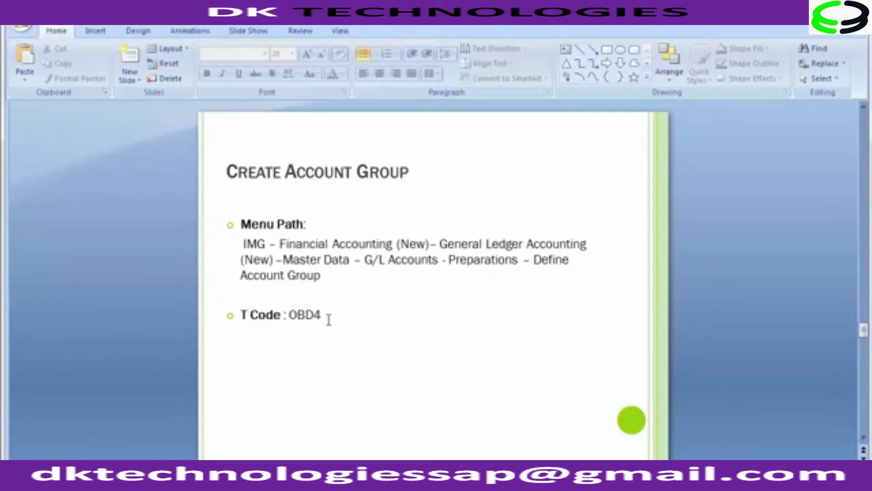
pyautogui.scroll(-1, 329, 320)
pyautogui.hotkey('alt', 'Tab')
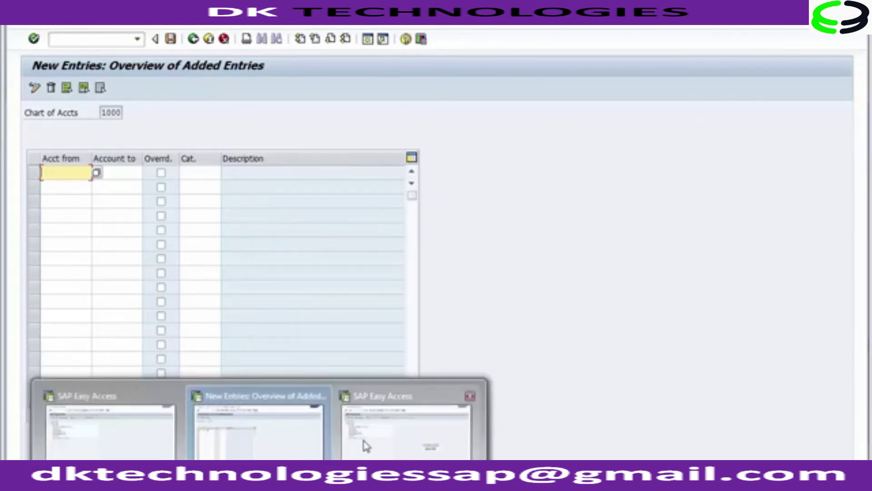
# - Switch to the spare SAP Easy Access session and run transaction obd4 to open the G/L Account Groups overview
pyautogui.click(364, 444)
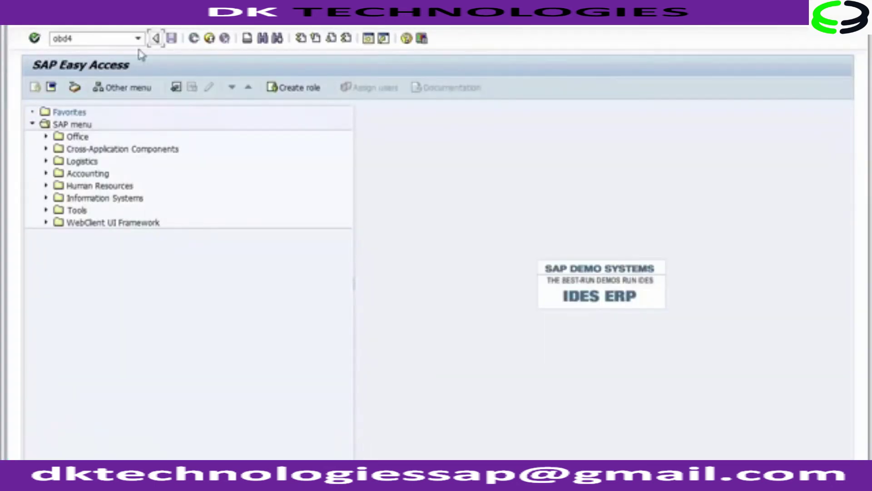
pyautogui.click(125, 40)
pyautogui.press('BackSpace')
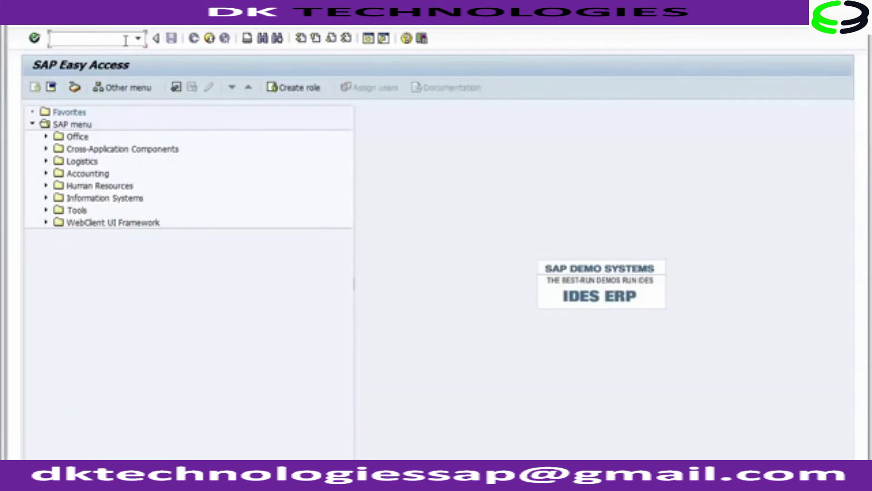
pyautogui.write('obd4')
pyautogui.press('Return')
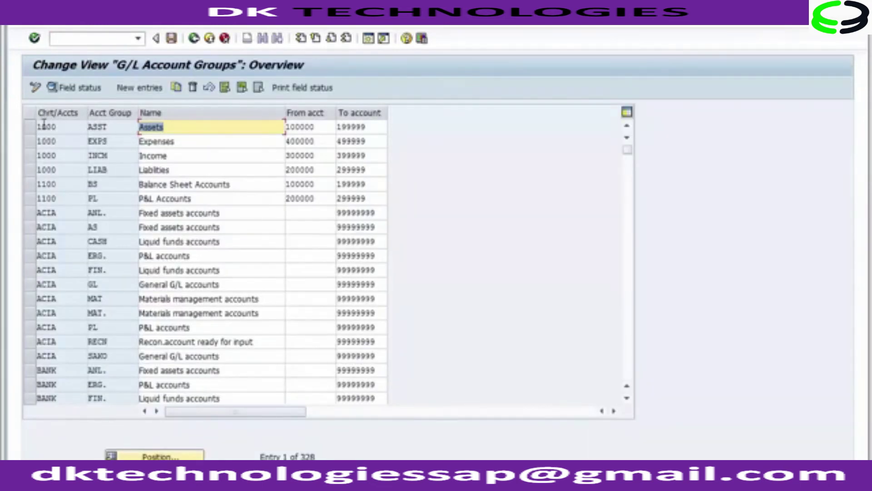
# - Copy the from and to account ranges of the four chart 1000 account groups into the new document splitting entries in the other session
pyautogui.moveTo(31, 132); pyautogui.dragTo(33, 175)
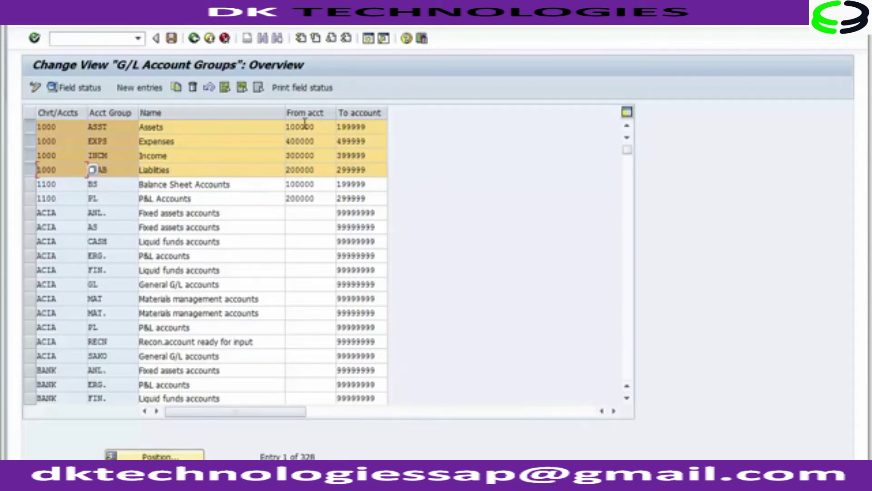
pyautogui.click(288, 126)
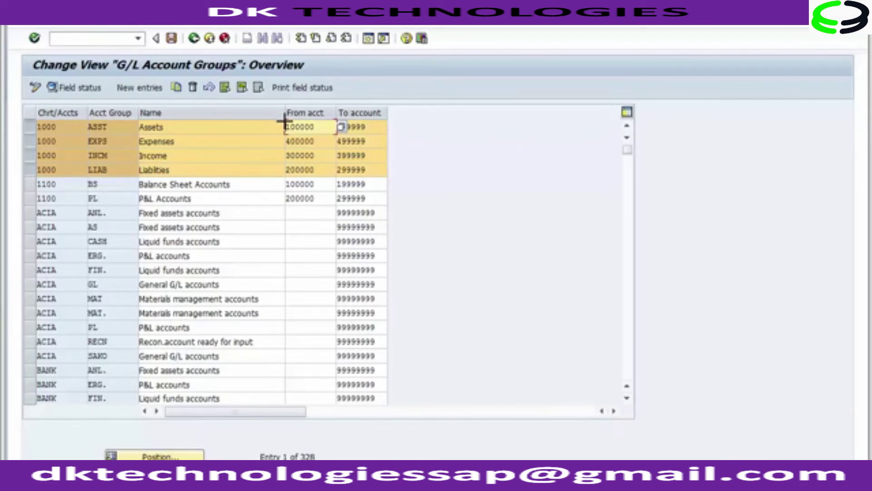
pyautogui.moveTo(282, 121); pyautogui.dragTo(372, 174)
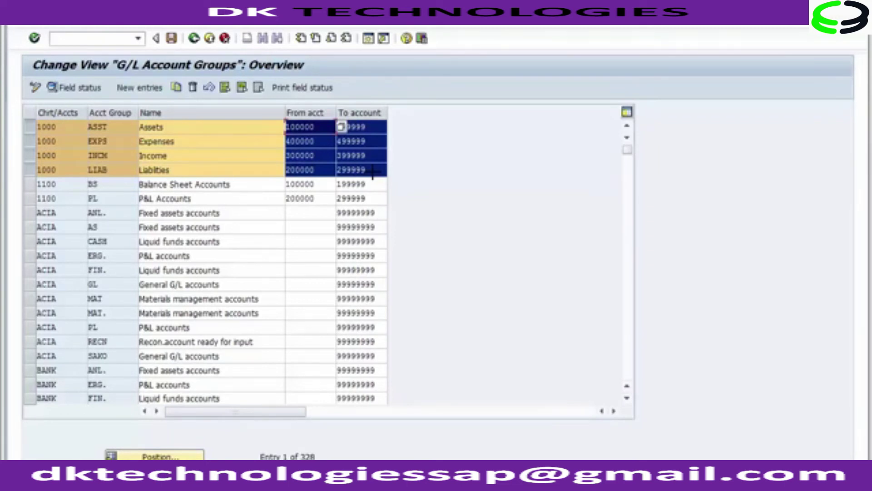
pyautogui.hotkey('ctrl', 'c')
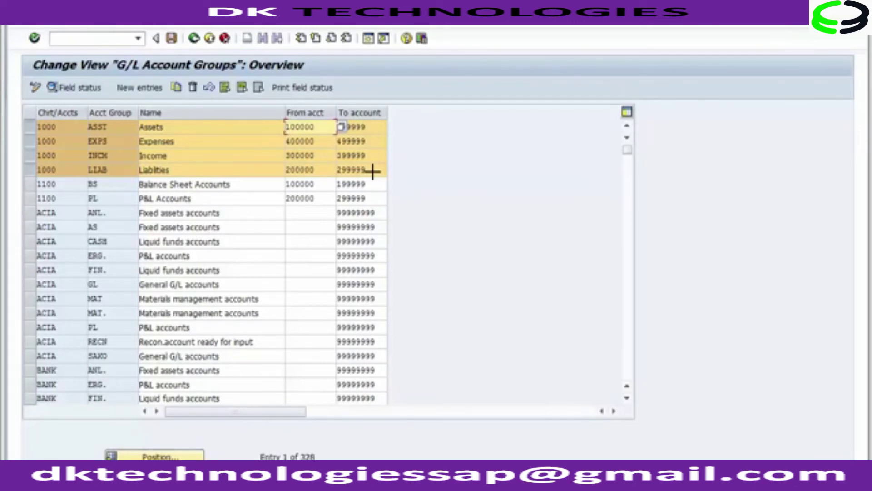
pyautogui.hotkey('alt', 'Tab')
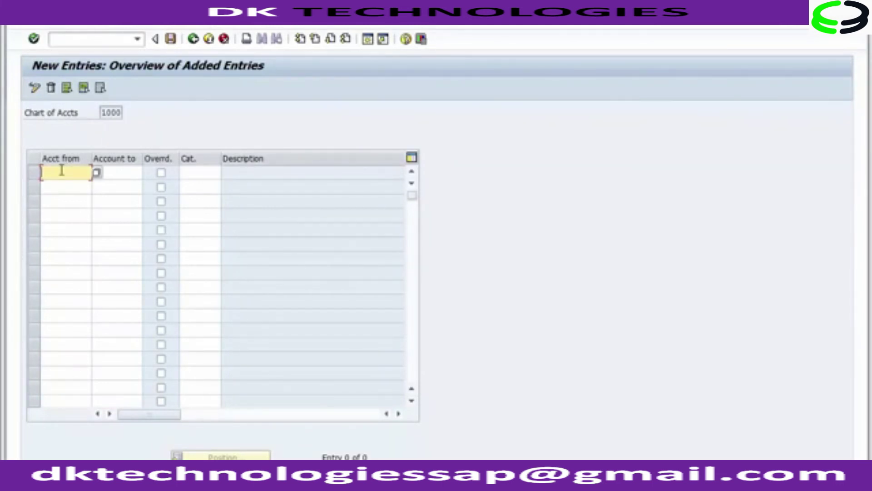
pyautogui.hotkey('ctrl', 'v')
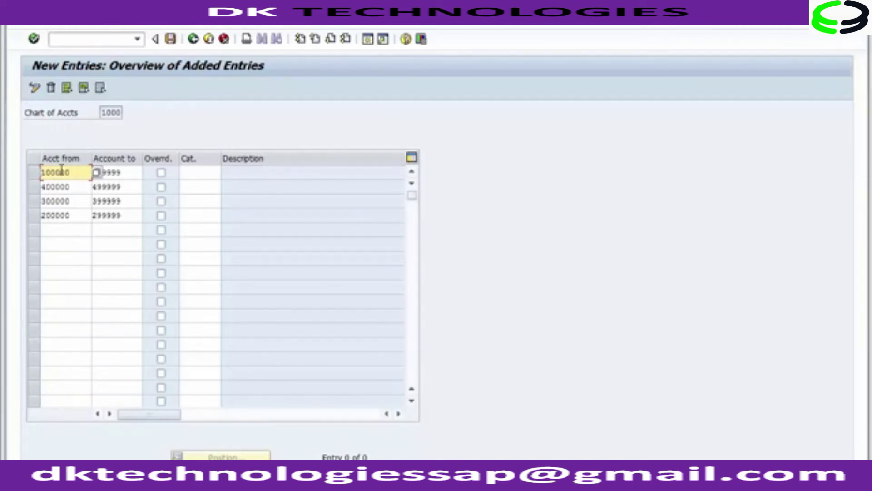
# - Assign item category 01000 Balance Sheet Account to the account range 100000–199999
pyautogui.click(198, 178)
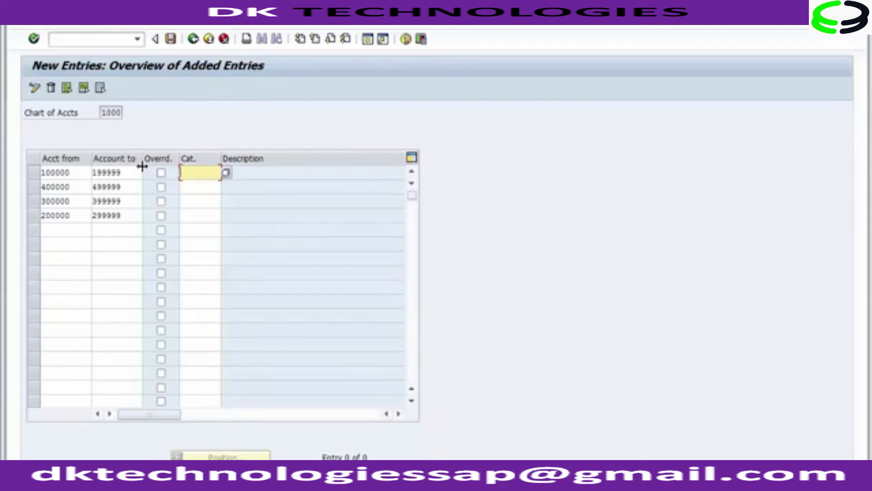
pyautogui.click(44, 172)
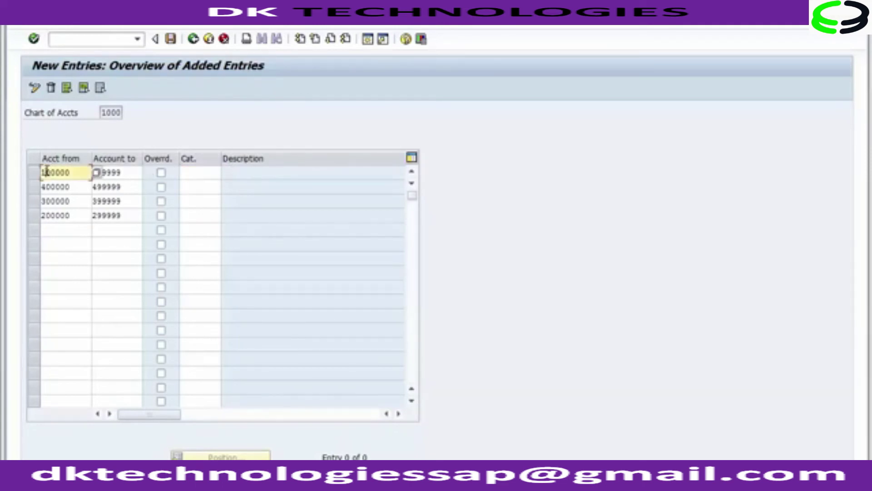
pyautogui.click(208, 172)
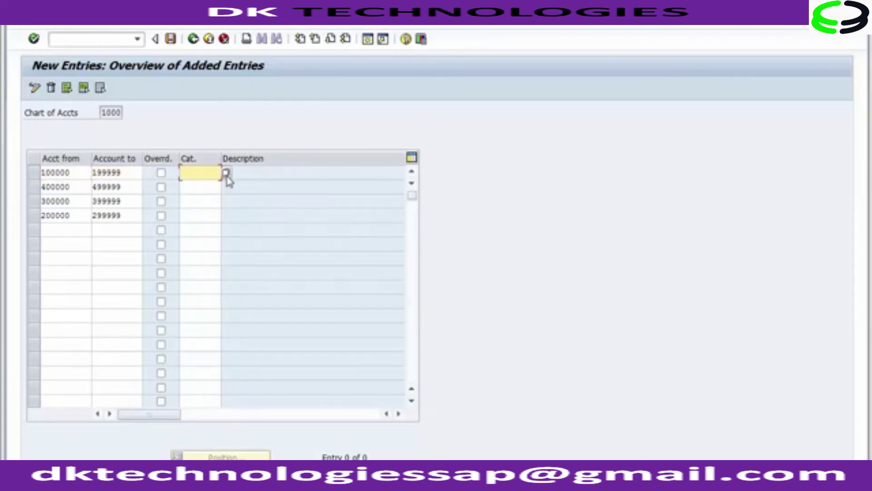
pyautogui.click(227, 172)
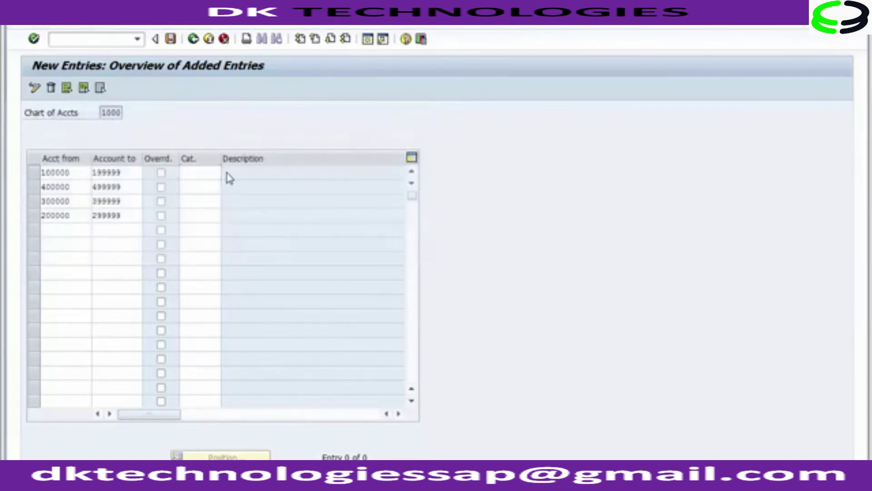
pyautogui.moveTo(173, 119); pyautogui.dragTo(317, 87)
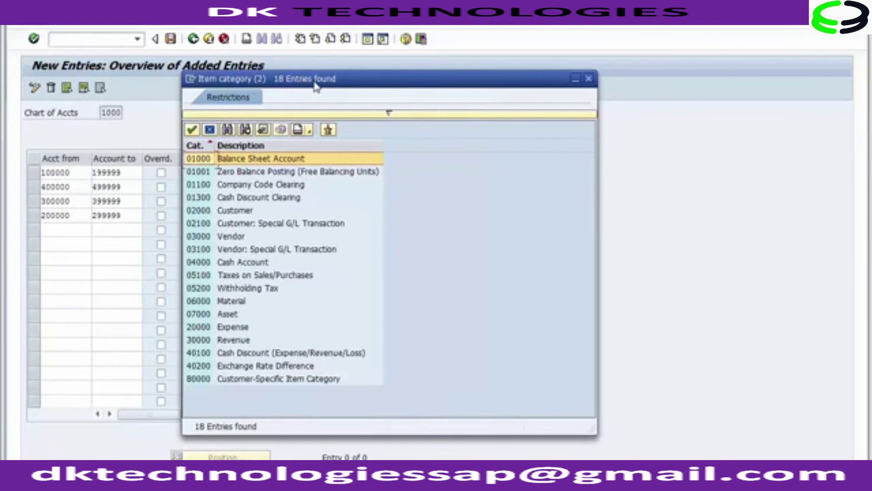
pyautogui.click(241, 174)
pyautogui.click(247, 188)
pyautogui.click(248, 197)
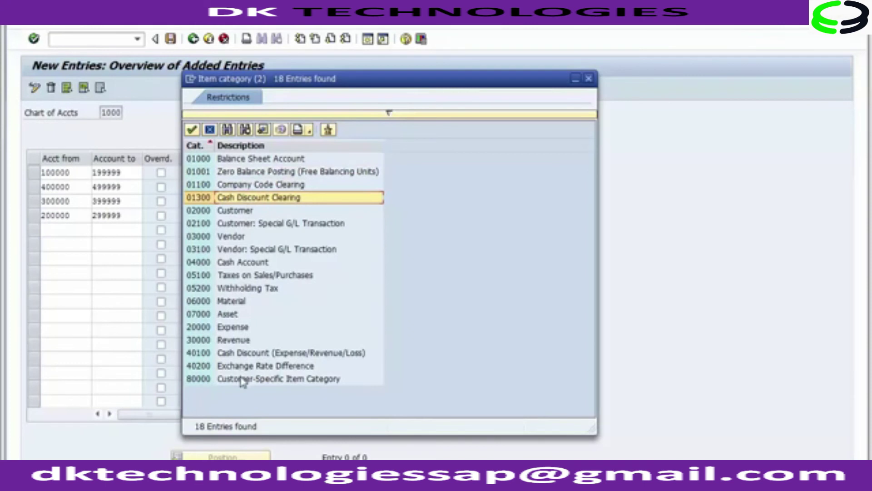
pyautogui.click(227, 314)
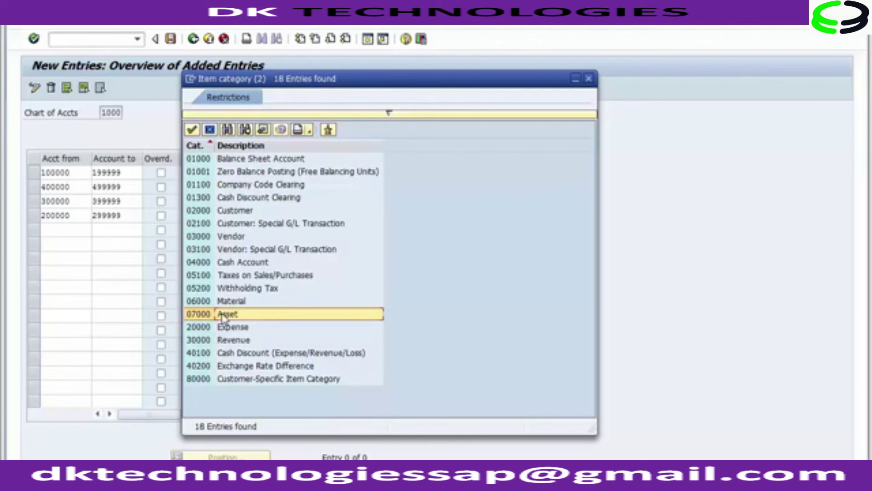
pyautogui.moveTo(277, 89); pyautogui.dragTo(377, 87)
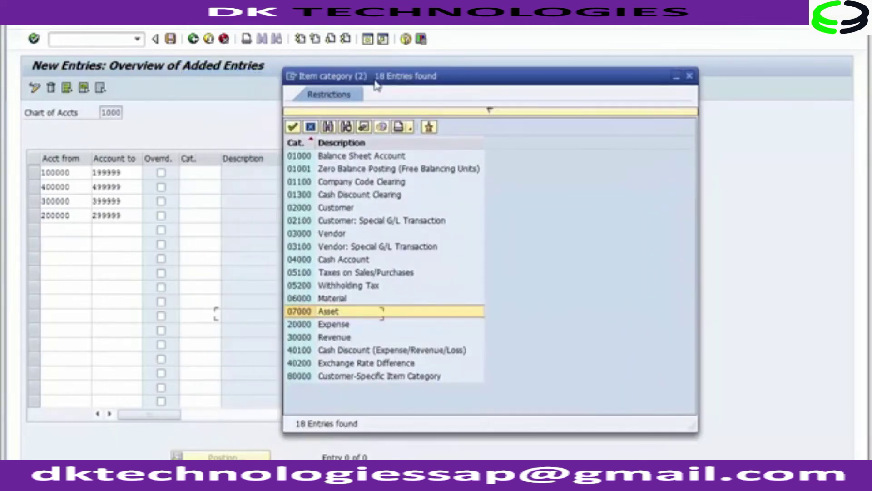
pyautogui.click(371, 158)
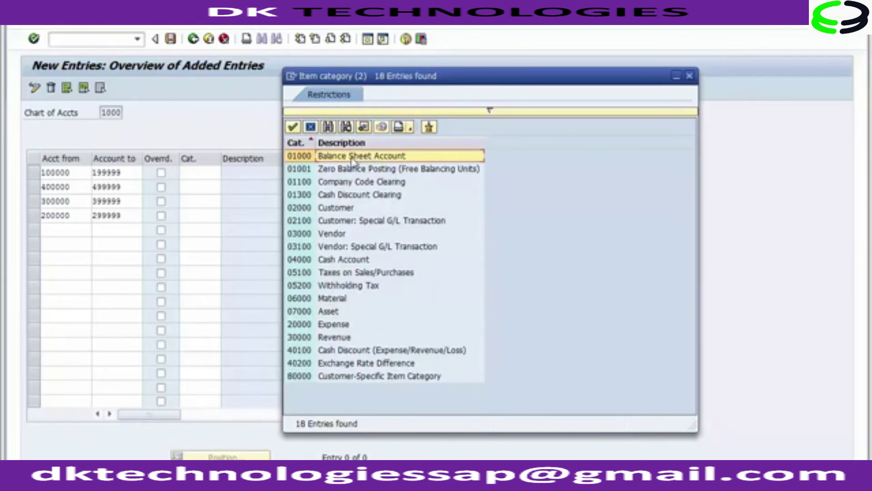
pyautogui.doubleClick(351, 157)
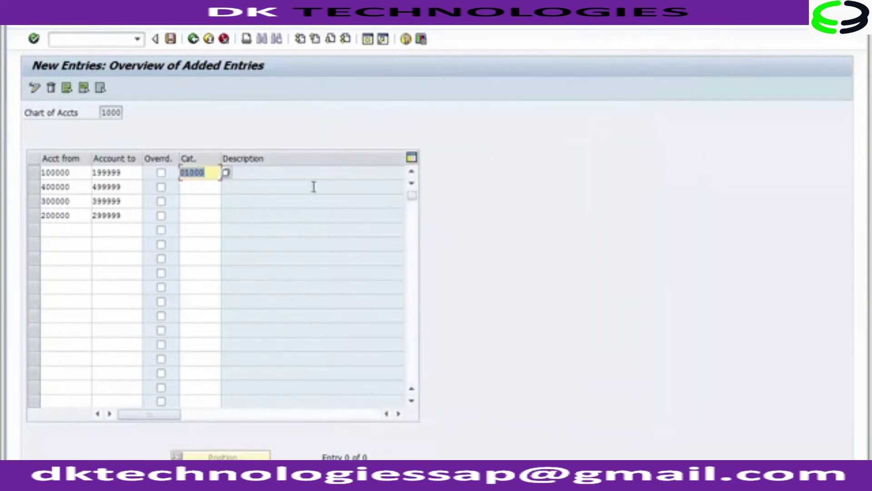
# - Check the account group for range 200000–299999 in the G/L Account Groups session and assign the range item category 01000 Balance Sheet Account
pyautogui.click(211, 213)
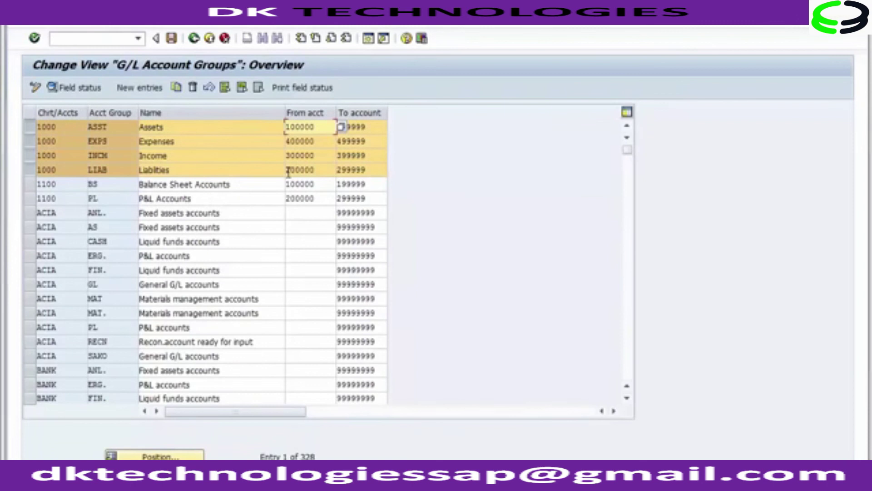
pyautogui.click(288, 170)
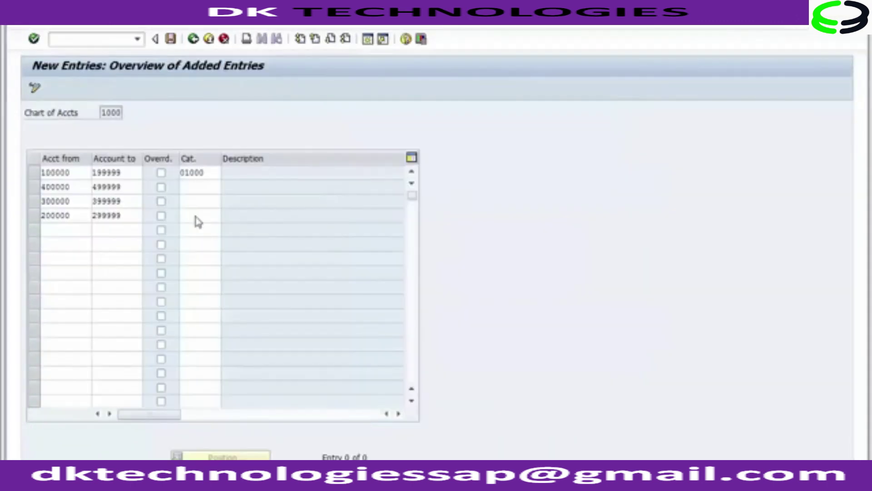
pyautogui.click(195, 216)
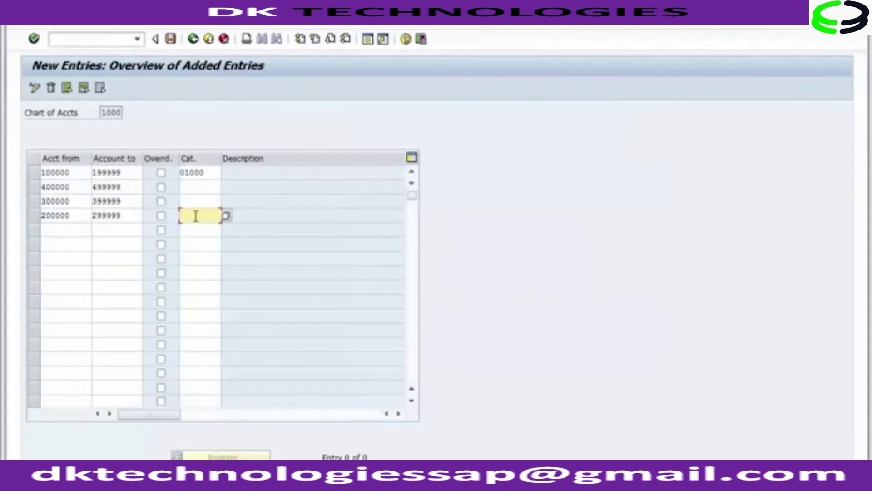
pyautogui.click(227, 217)
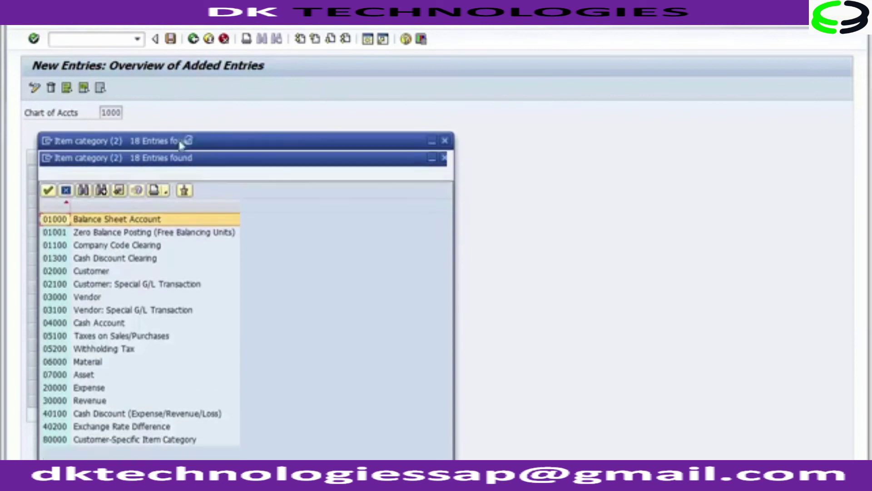
pyautogui.moveTo(178, 150); pyautogui.dragTo(344, 87)
pyautogui.click(271, 212)
pyautogui.click(273, 238)
pyautogui.click(275, 265)
pyautogui.click(276, 290)
pyautogui.click(273, 279)
pyautogui.click(272, 303)
pyautogui.click(274, 317)
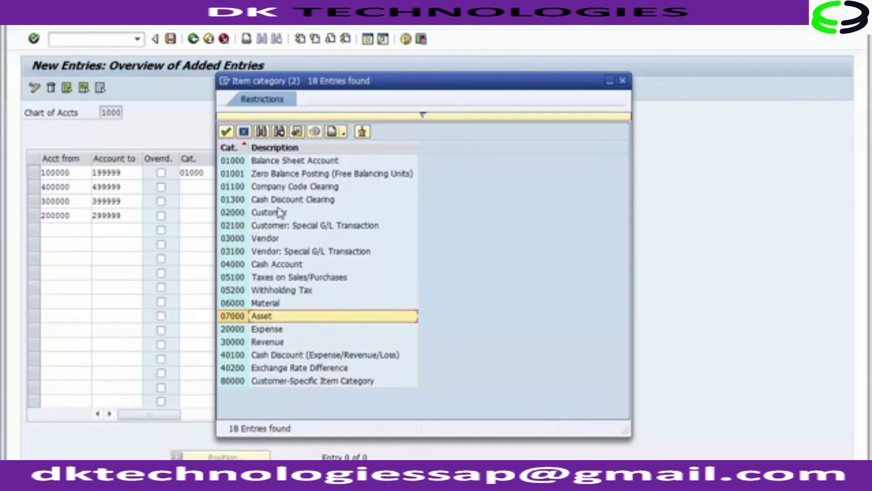
pyautogui.moveTo(326, 82); pyautogui.dragTo(421, 83)
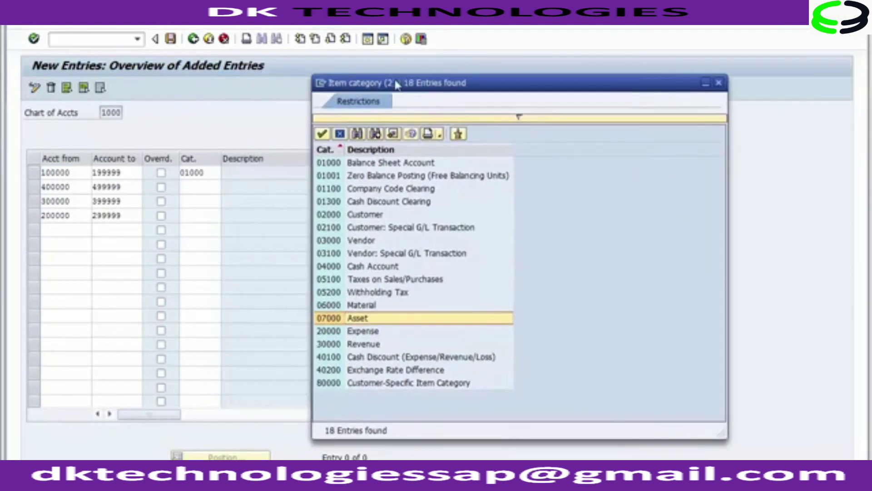
pyautogui.click(390, 168)
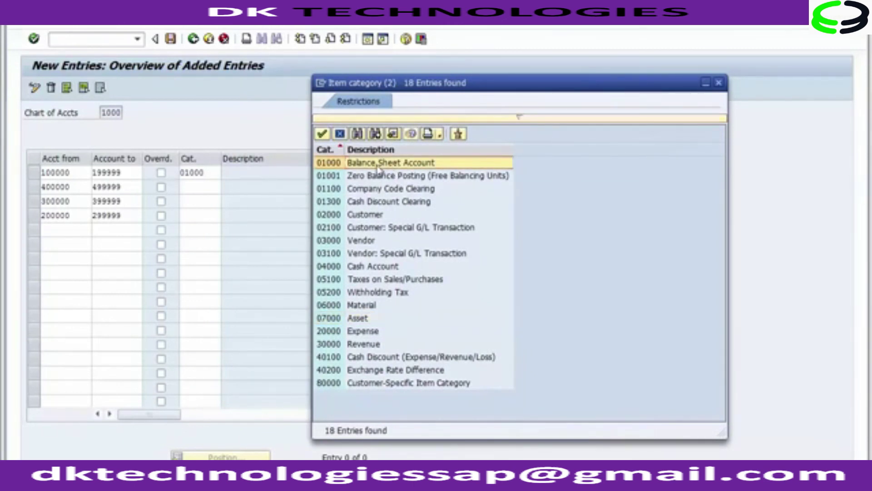
pyautogui.doubleClick(377, 167)
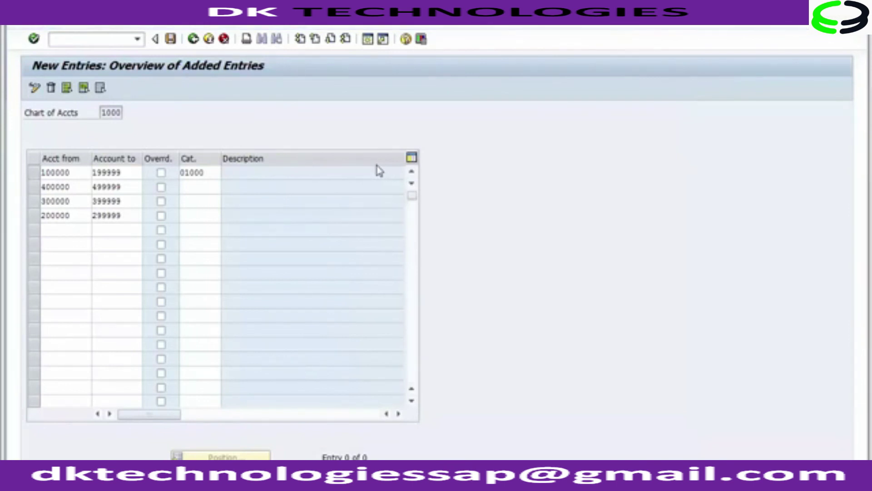
# - Assign item category 30000 Revenue to the account range 300000–399999
pyautogui.click(212, 196)
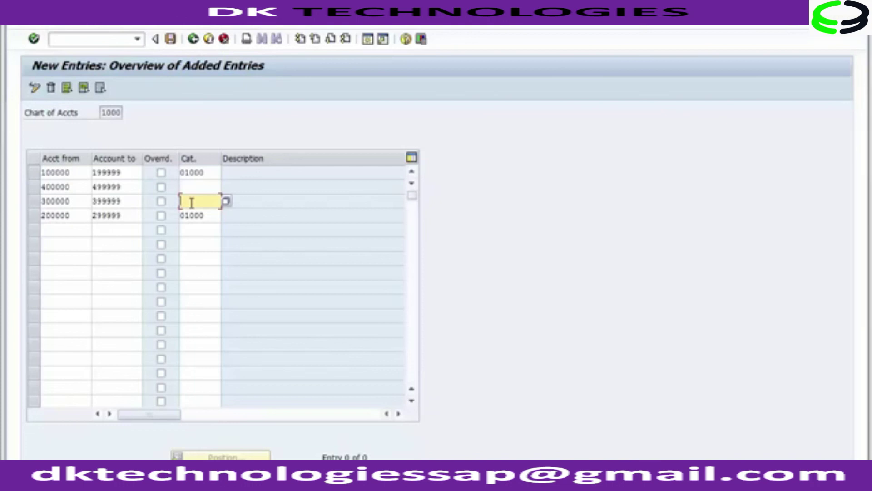
pyautogui.click(227, 201)
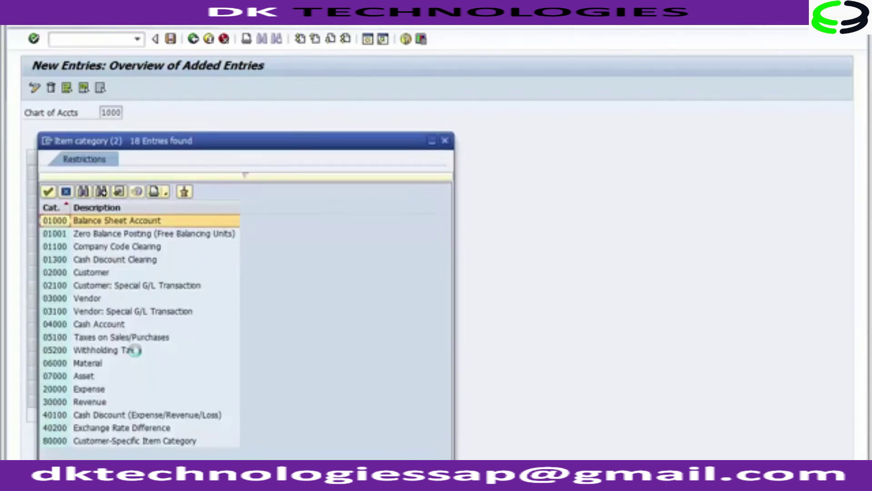
pyautogui.click(76, 403)
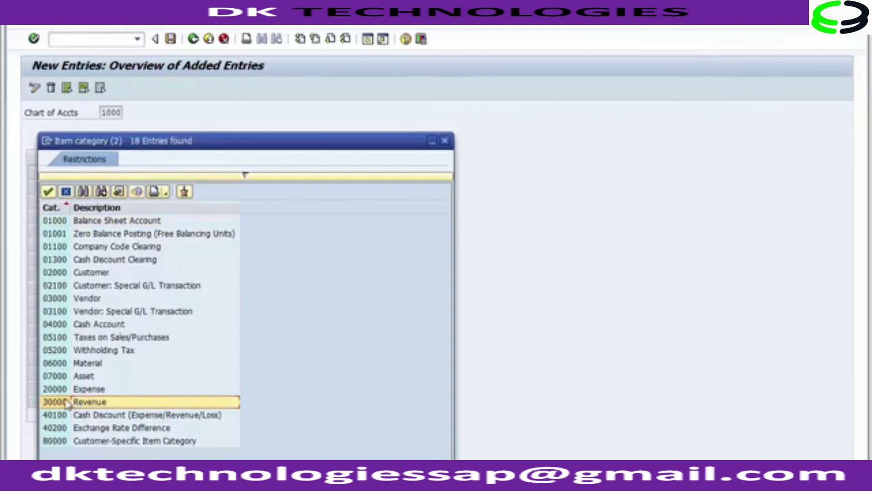
pyautogui.doubleClick(55, 403)
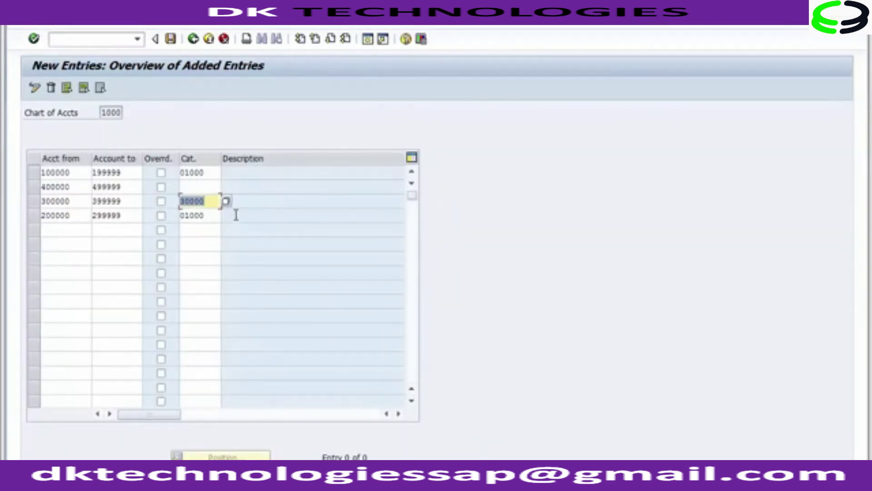
# - Assign item category 20000 Expense to the account range 400000–499999
pyautogui.click(199, 188)
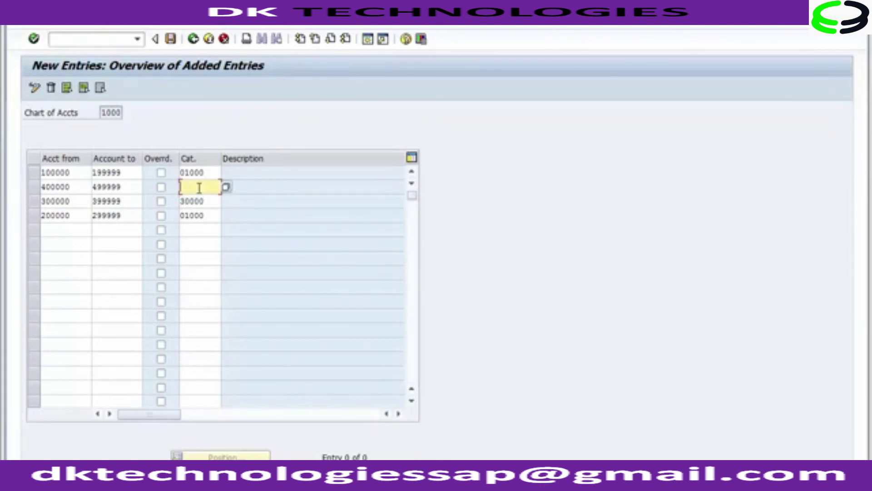
pyautogui.click(48, 188)
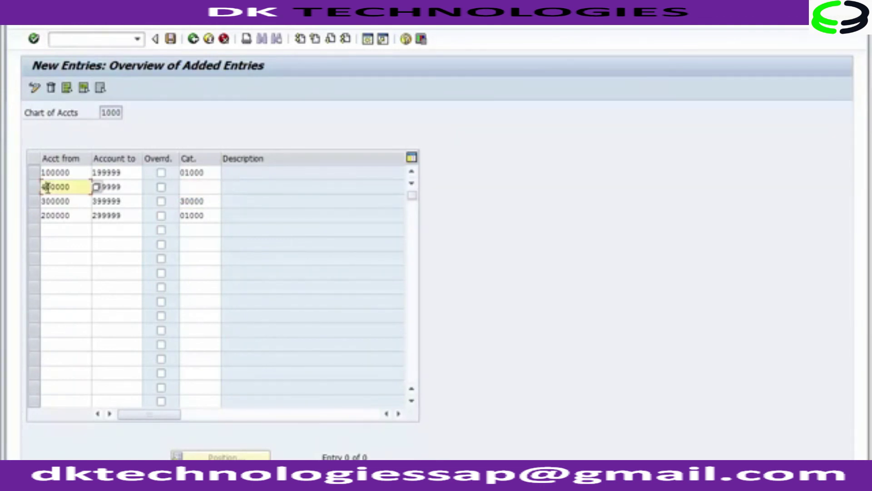
pyautogui.click(217, 187)
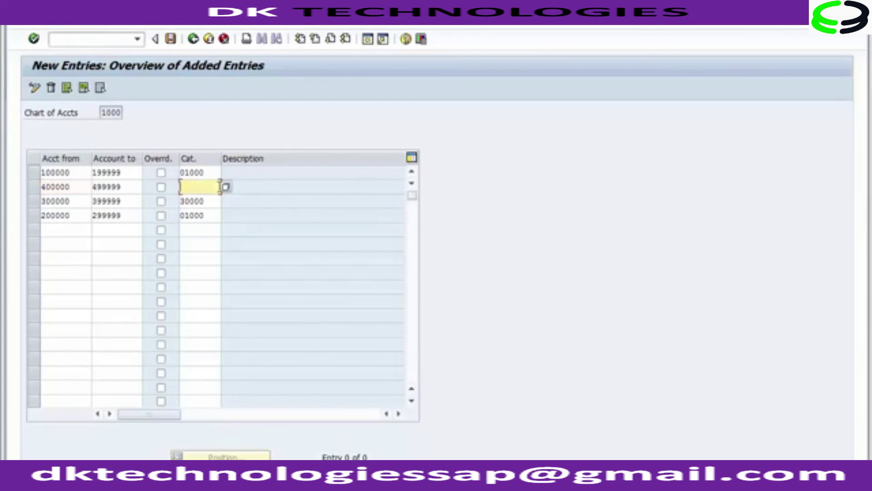
pyautogui.click(226, 188)
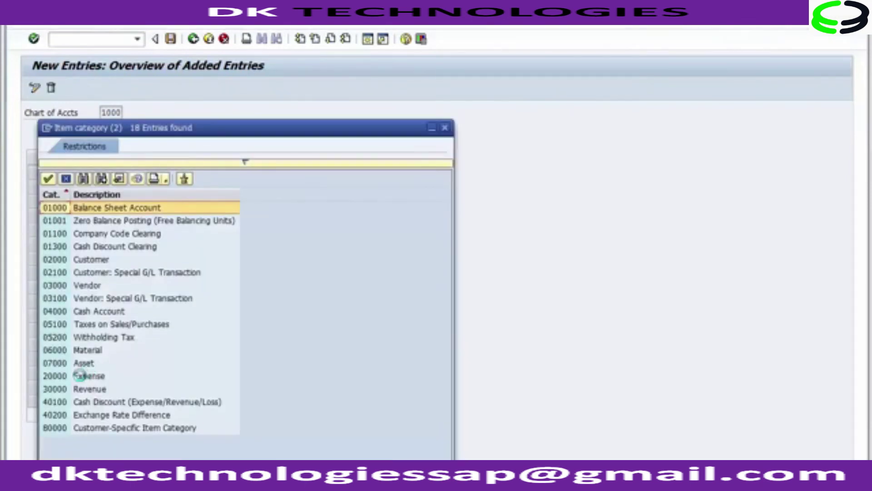
pyautogui.doubleClick(84, 375)
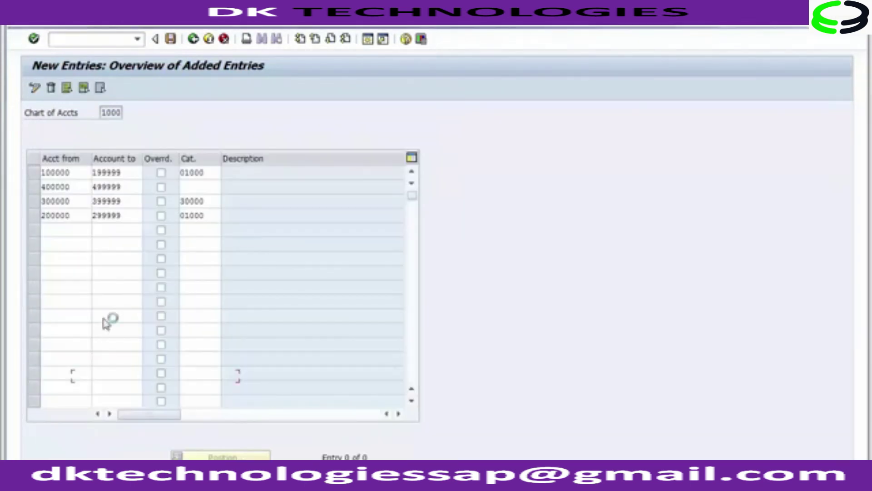